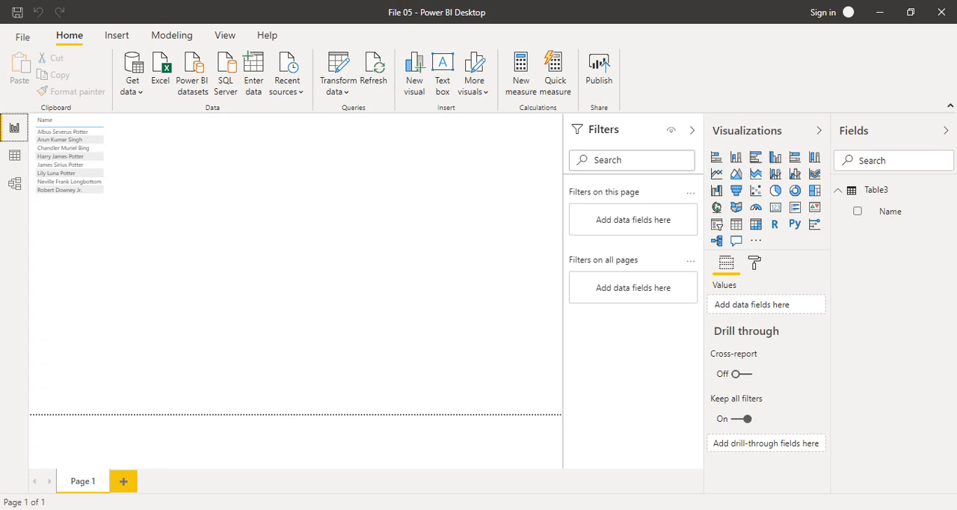
# Switch to the DataSouce_Unclean workbook in Excel and review its Split, Extract Data and CaseConversion sheets.
pyautogui.click(807, 509)
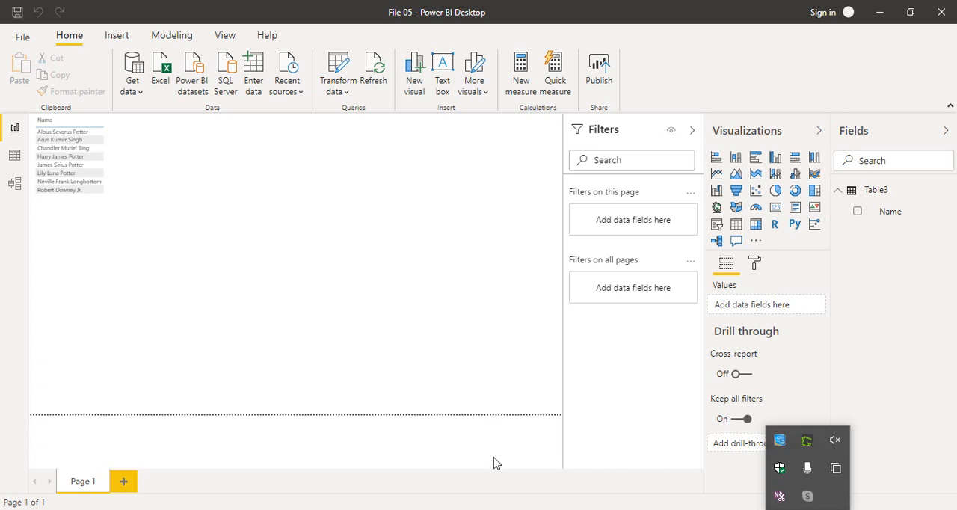
pyautogui.click(498, 507)
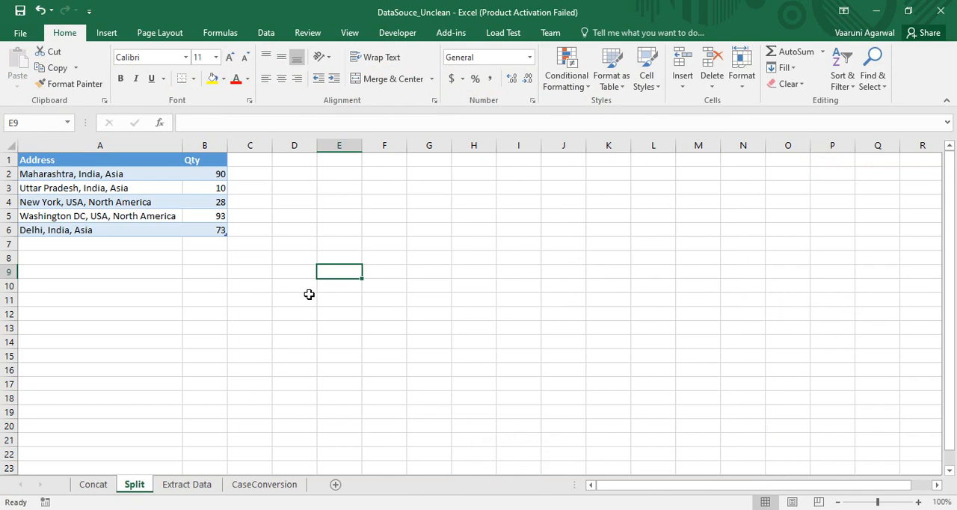
pyautogui.click(188, 484)
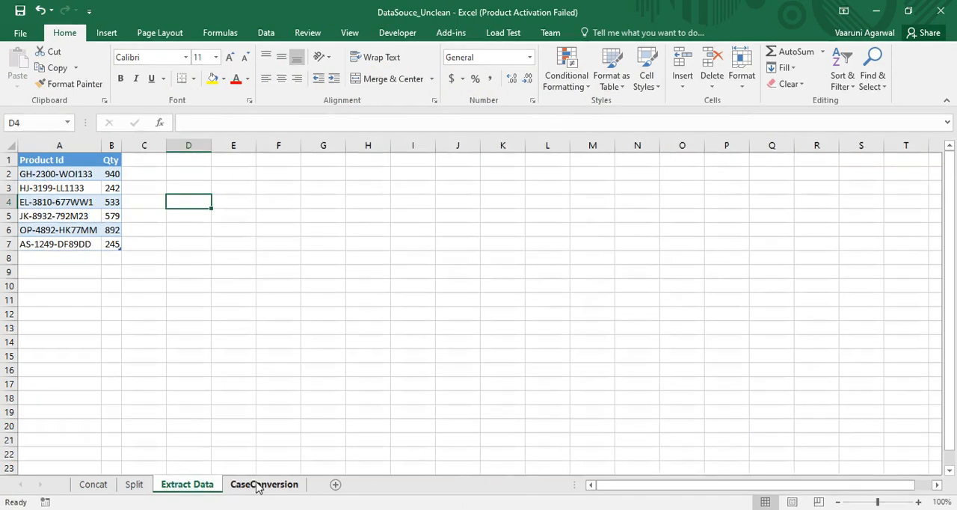
pyautogui.click(258, 484)
pyautogui.click(135, 485)
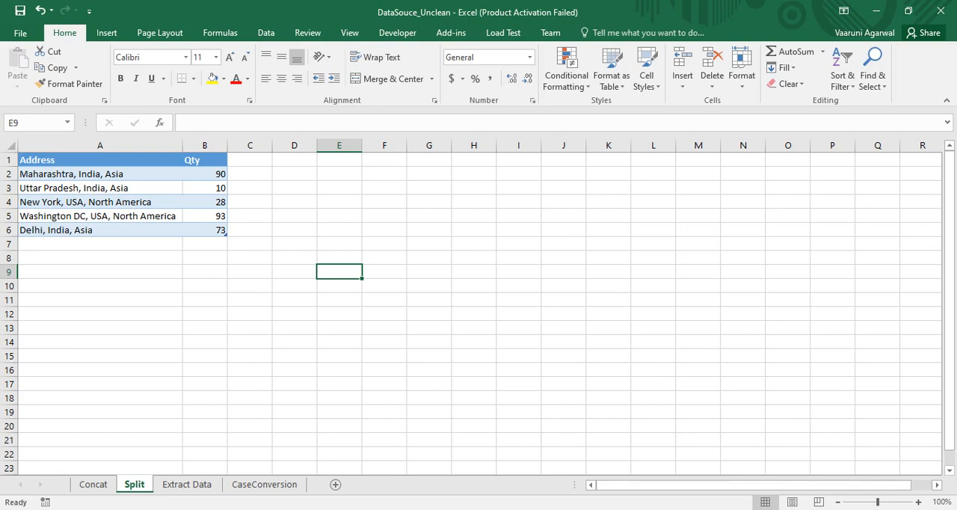
# Switch back to Power BI Desktop and connect to the DataSouce_Unclean Excel workbook as a data source.
pyautogui.click(808, 509)
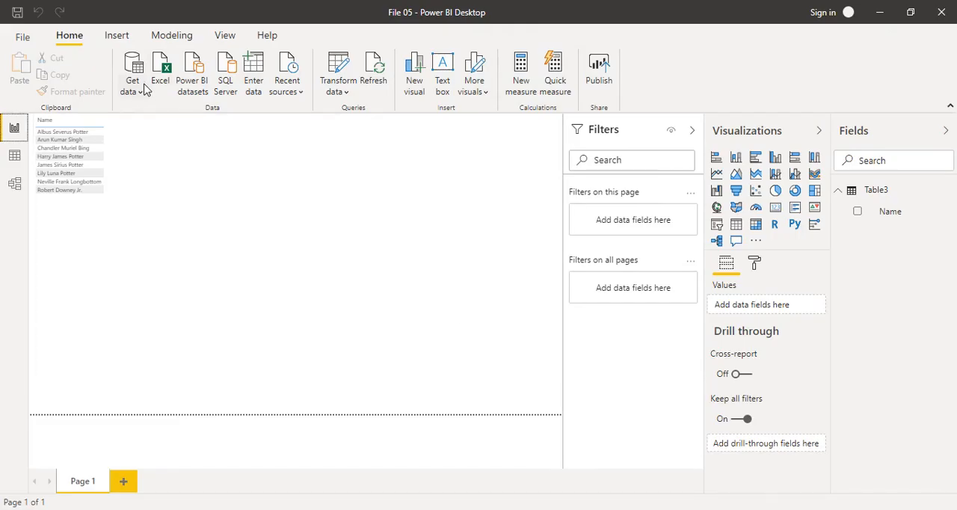
pyautogui.click(159, 82)
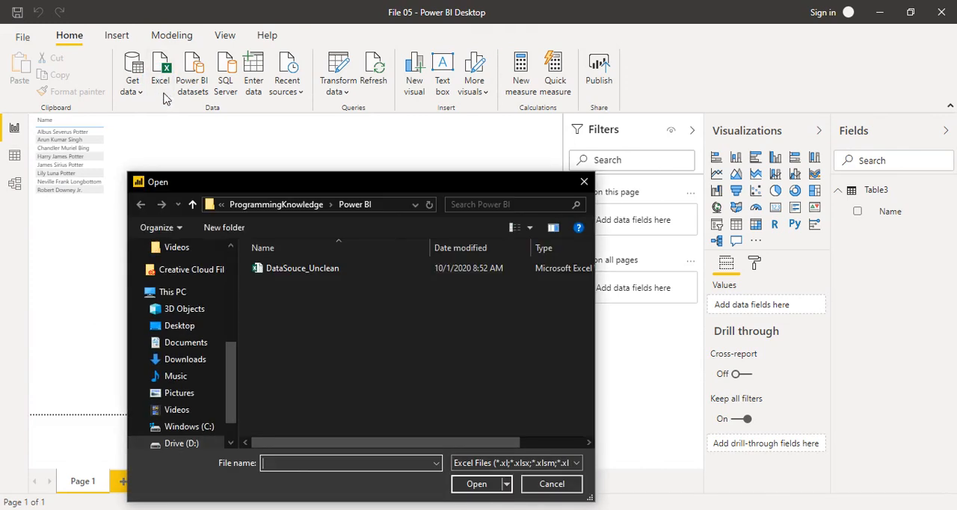
pyautogui.click(299, 279)
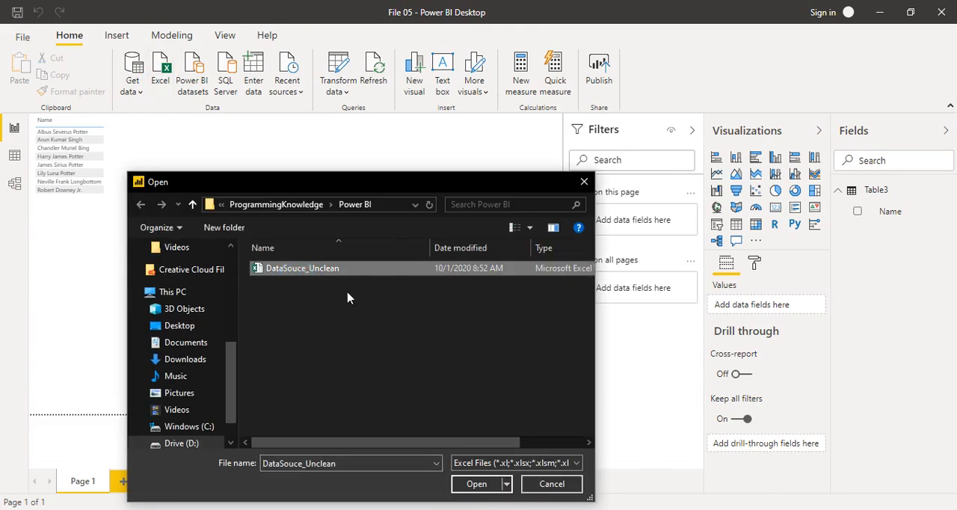
pyautogui.click(477, 484)
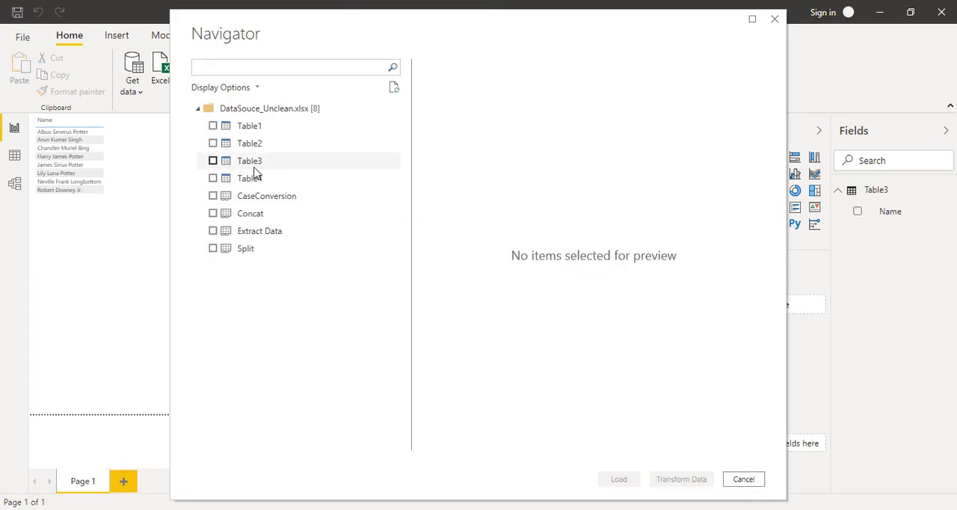
# Preview the workbook's Table1 to Table4 and bring only Table1 into the Power Query Editor for transformation.
pyautogui.click(236, 150)
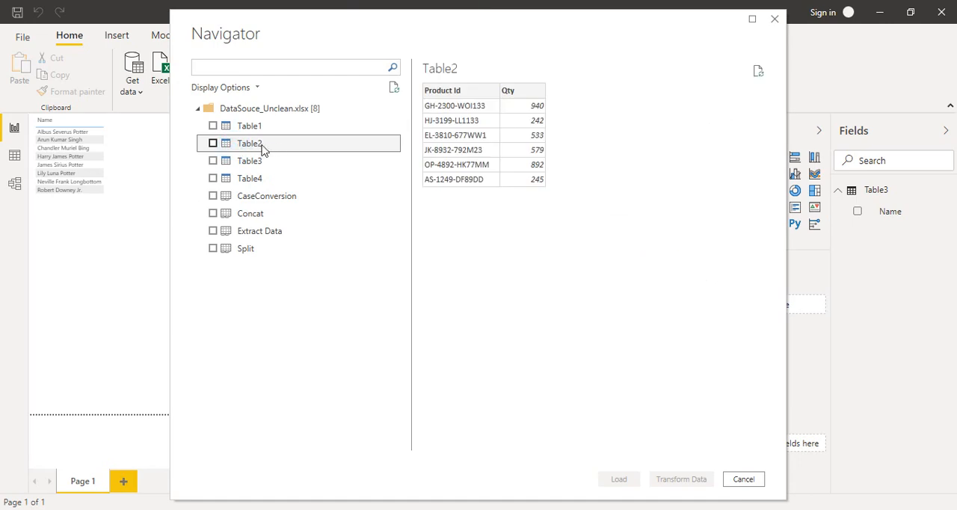
pyautogui.click(257, 164)
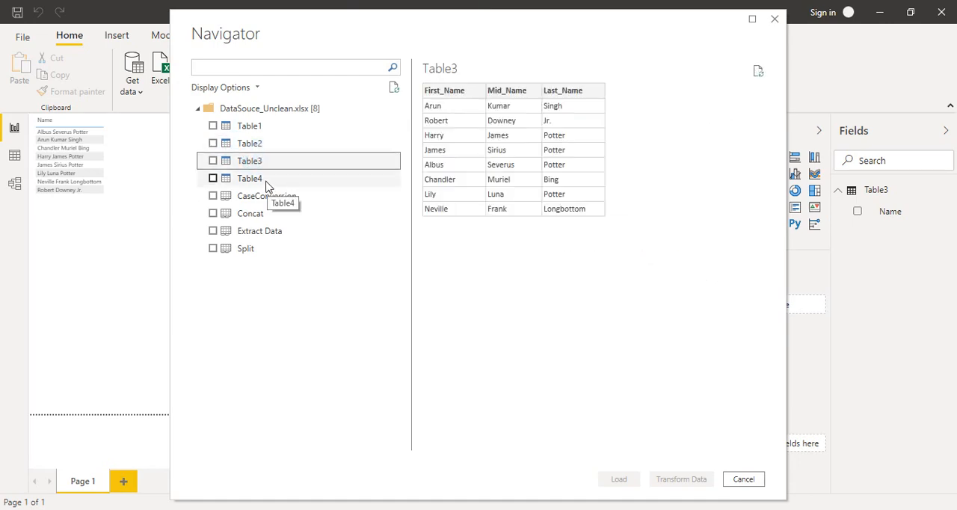
pyautogui.click(266, 182)
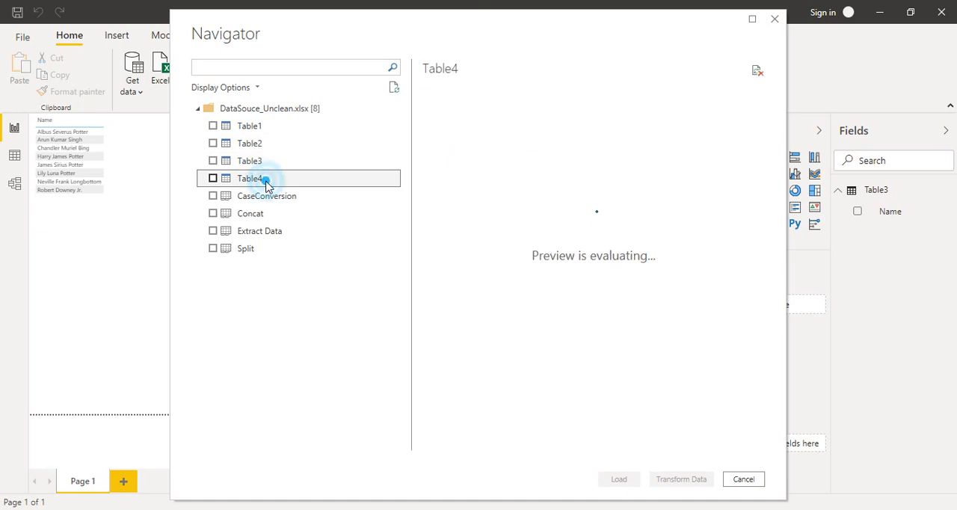
pyautogui.click(260, 128)
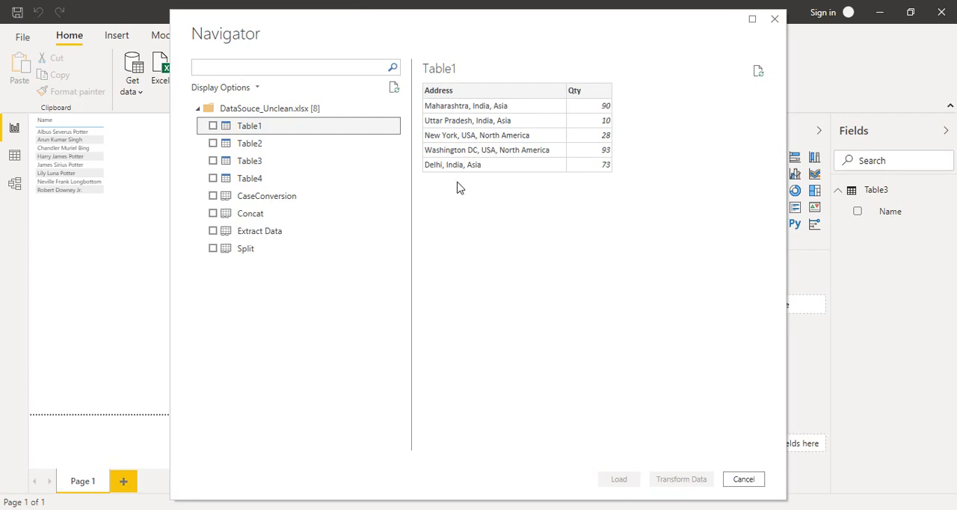
pyautogui.click(273, 143)
pyautogui.click(278, 128)
pyautogui.click(213, 126)
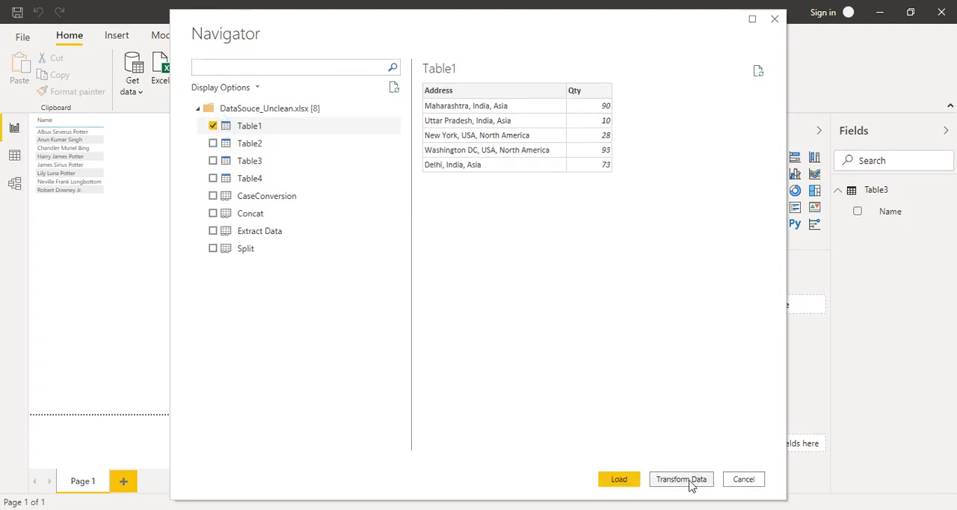
pyautogui.click(681, 479)
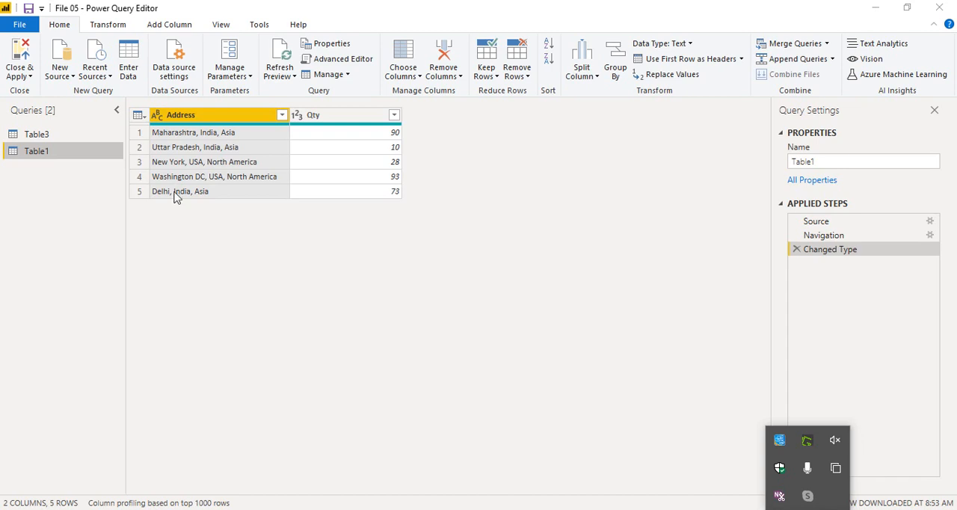
# Split the Address column by the comma delimiter at each occurrence.
pyautogui.click(112, 27)
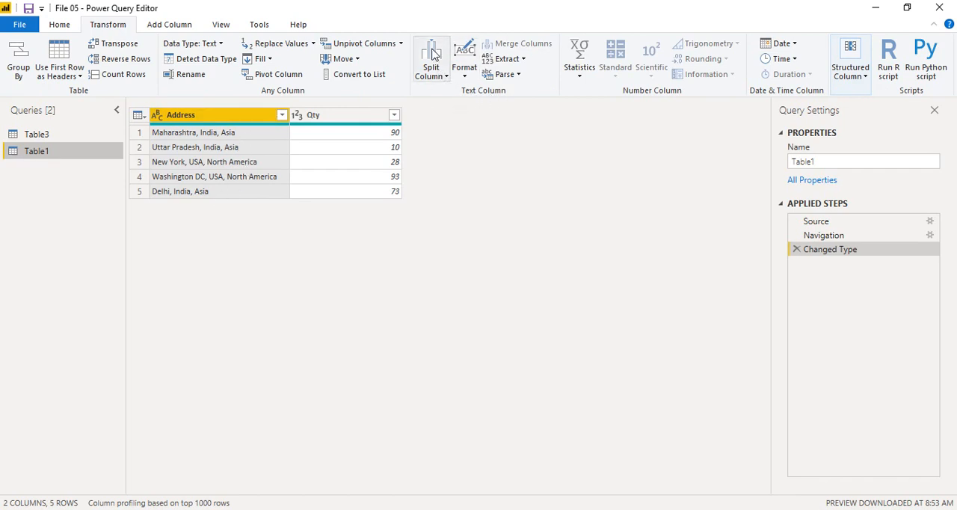
pyautogui.click(431, 83)
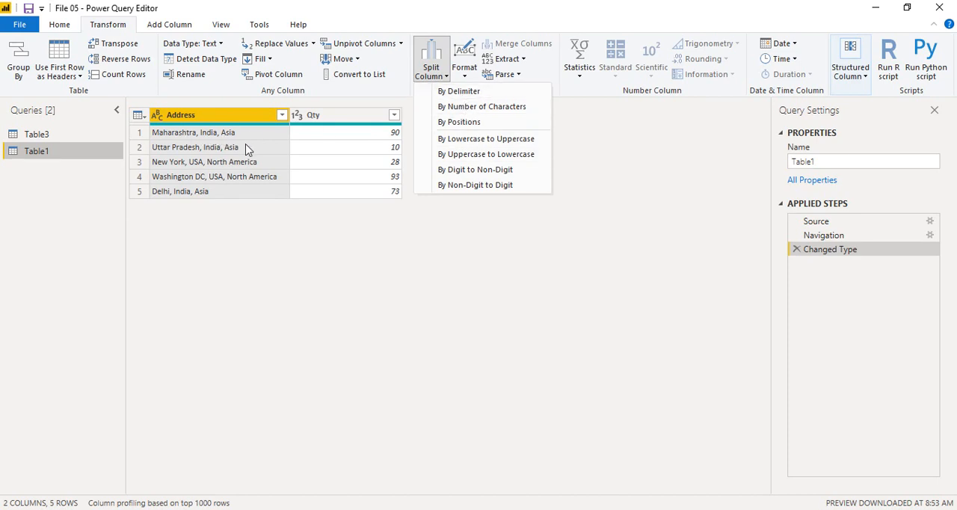
pyautogui.click(455, 96)
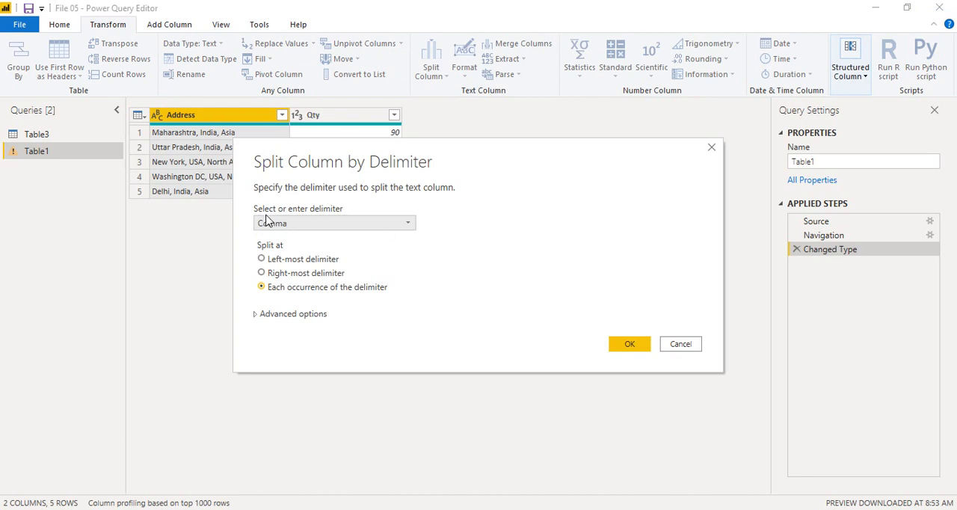
pyautogui.click(292, 224)
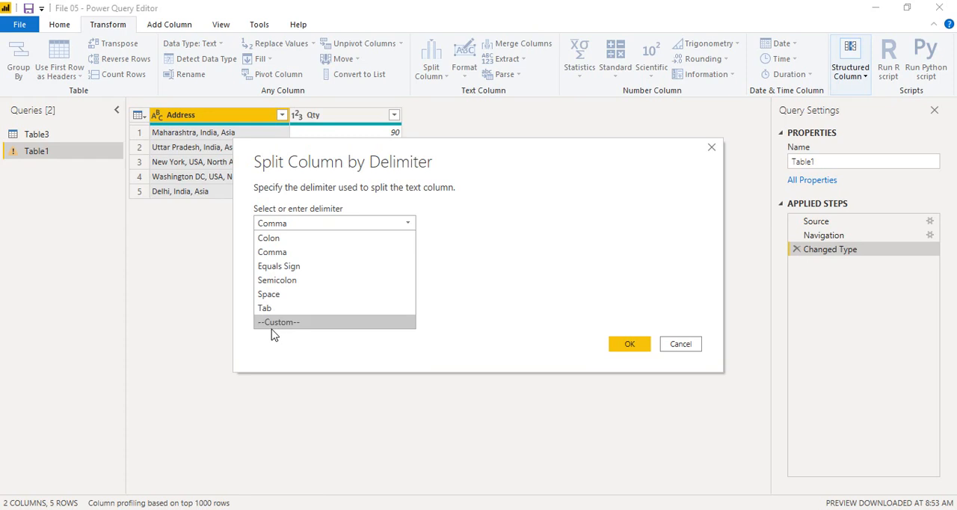
pyautogui.click(284, 252)
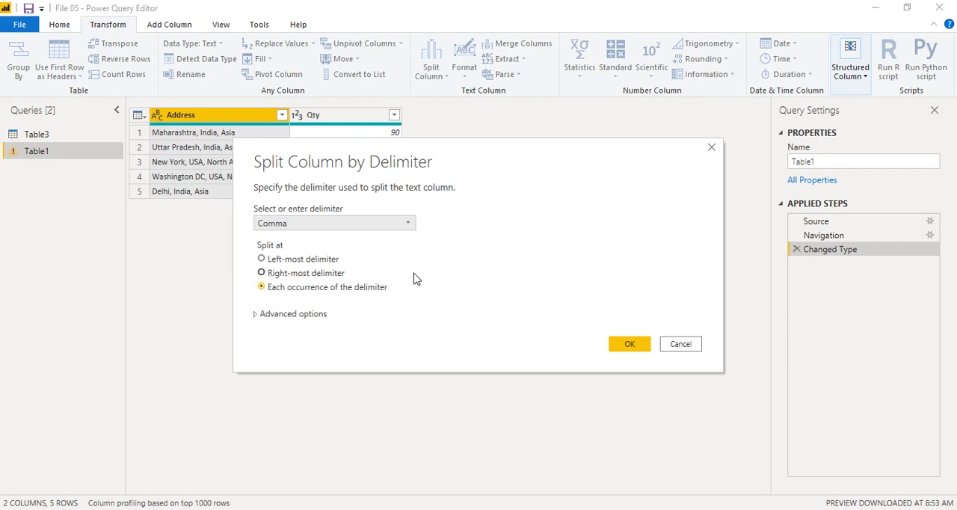
pyautogui.click(631, 348)
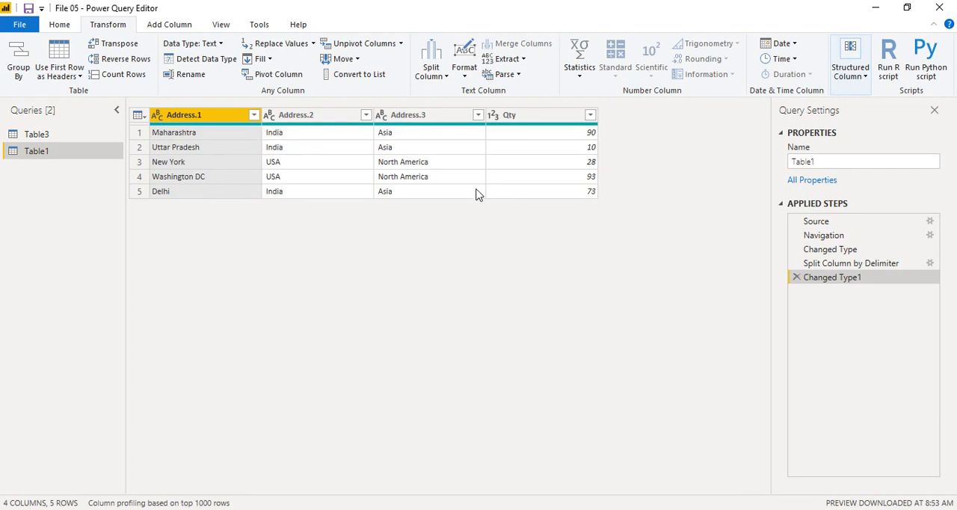
# Rename the three split address columns as States, Countries and Continents, in that order.
pyautogui.doubleClick(211, 116)
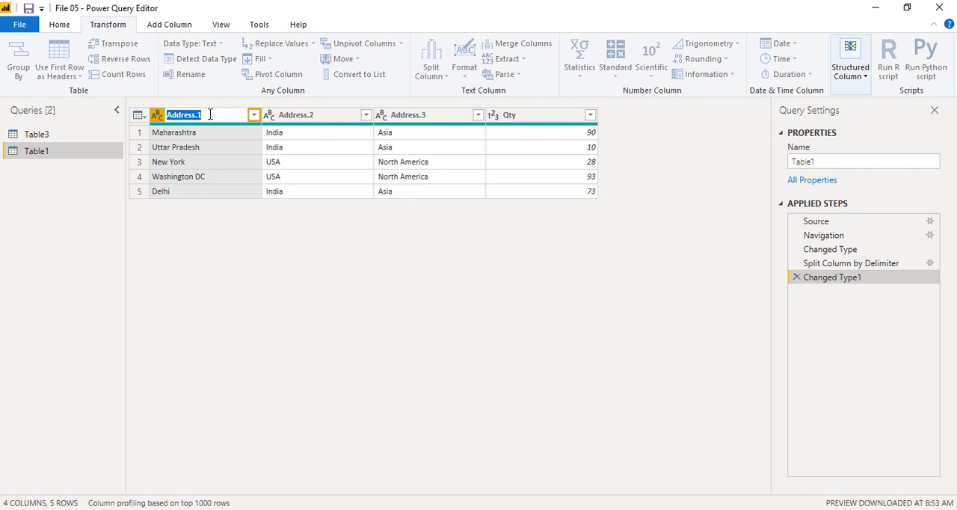
pyautogui.write('States')
pyautogui.click(293, 118)
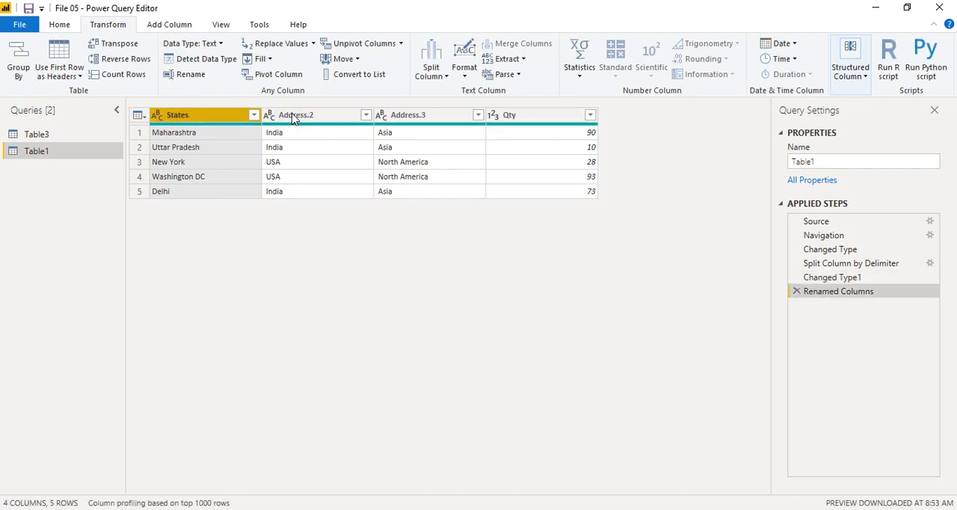
pyautogui.doubleClick(294, 116)
pyautogui.write('Countries')
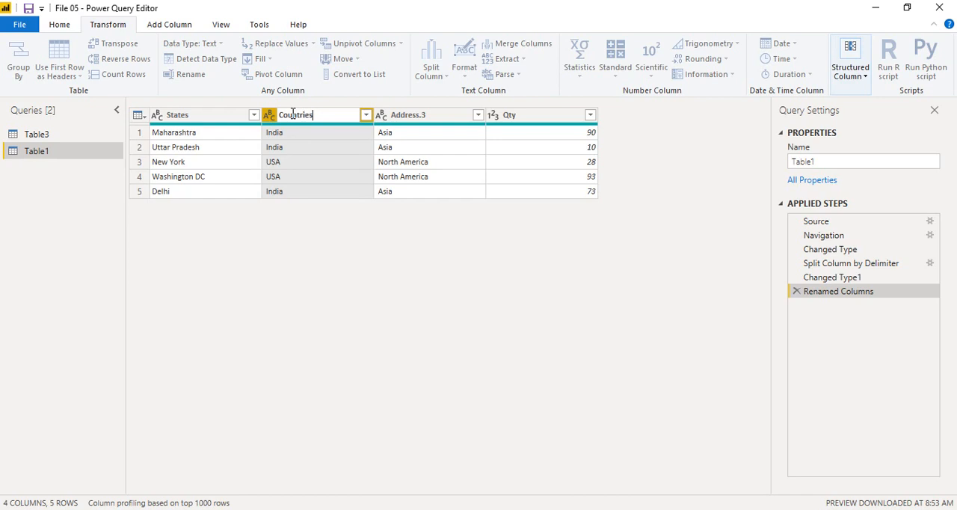
pyautogui.press('Return')
pyautogui.doubleClick(416, 118)
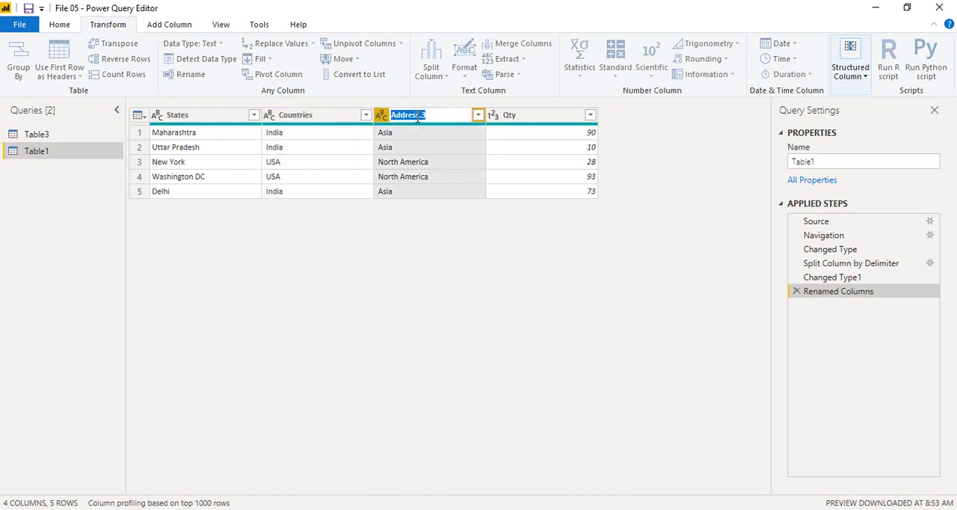
pyautogui.write('Continents')
pyautogui.press('Return')
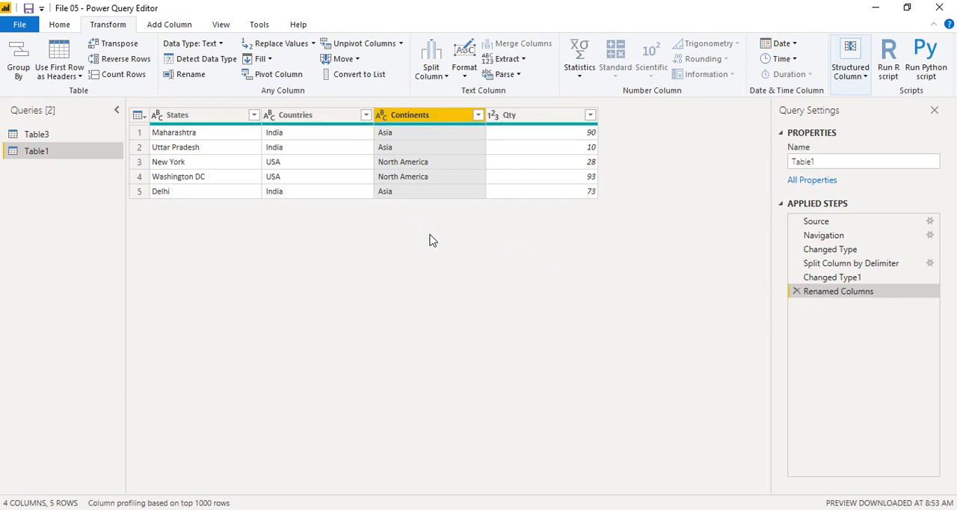
# Close the query editor applying the changes, and expand Table1 in the report's field list.
pyautogui.click(63, 28)
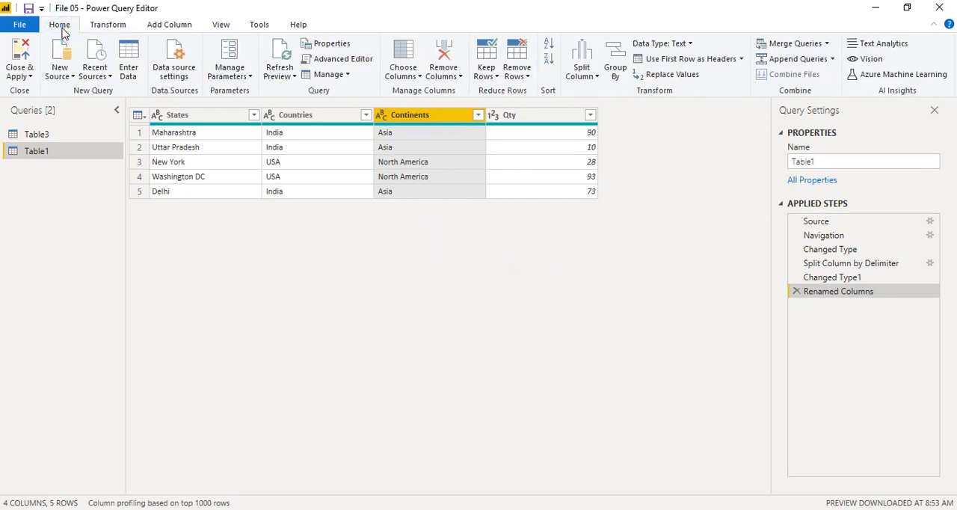
pyautogui.click(27, 68)
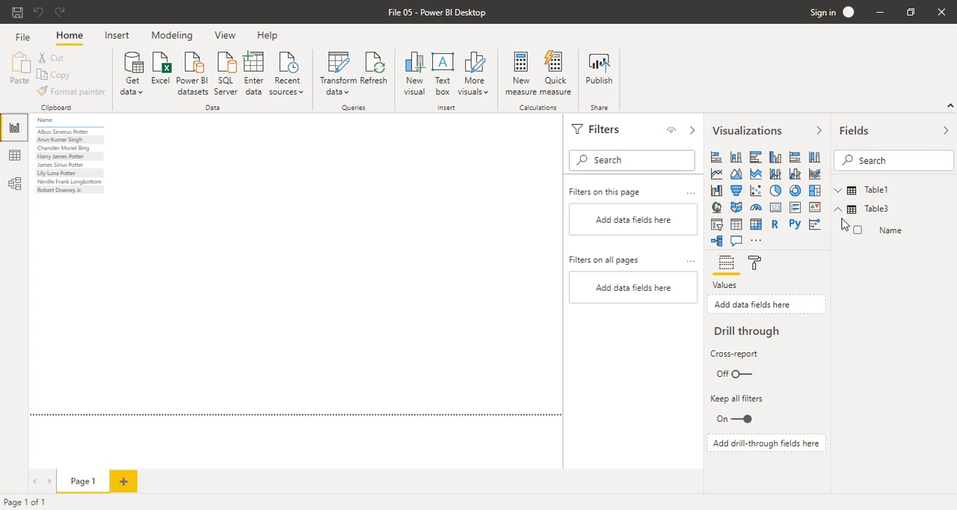
pyautogui.click(504, 317)
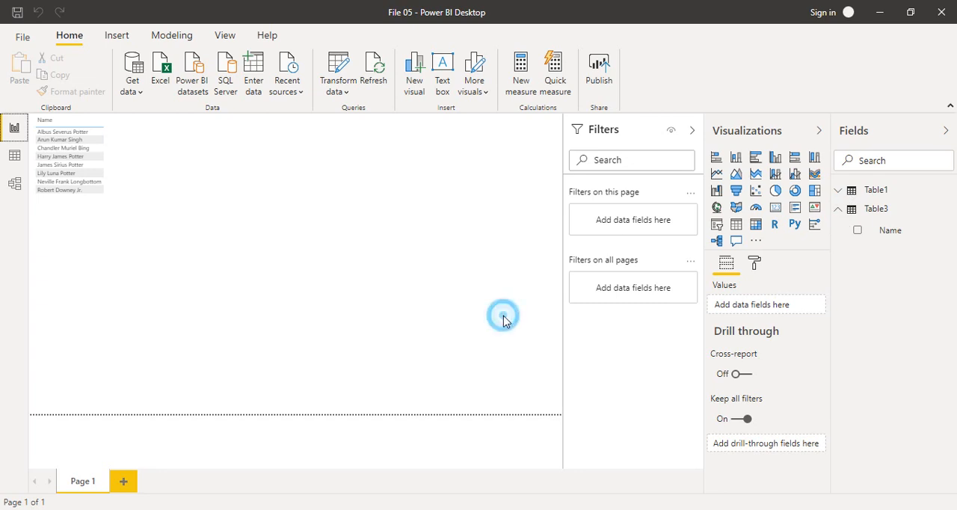
pyautogui.click(874, 190)
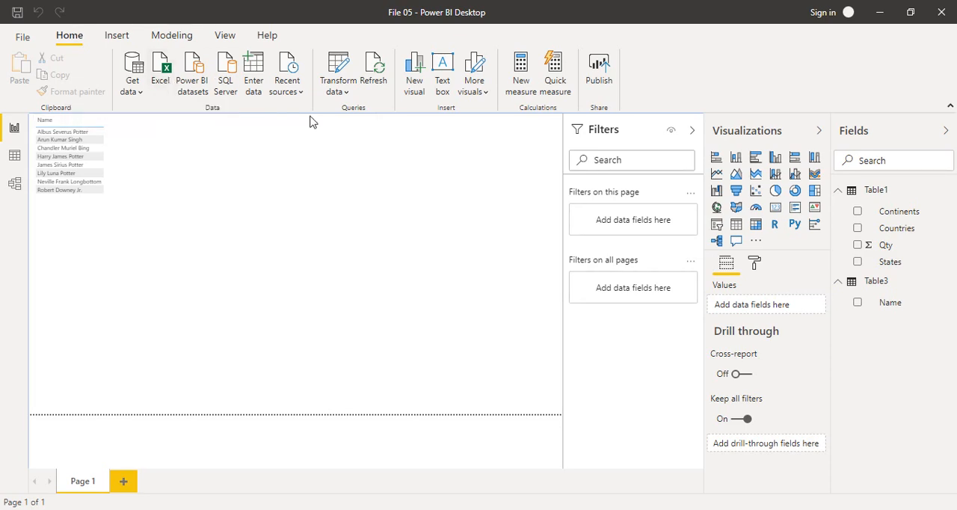
# Reconnect to the recently used DataSouce_Unclean workbook and bring only Table2 into the Power Query Editor for transformation.
pyautogui.click(286, 84)
pyautogui.click(305, 140)
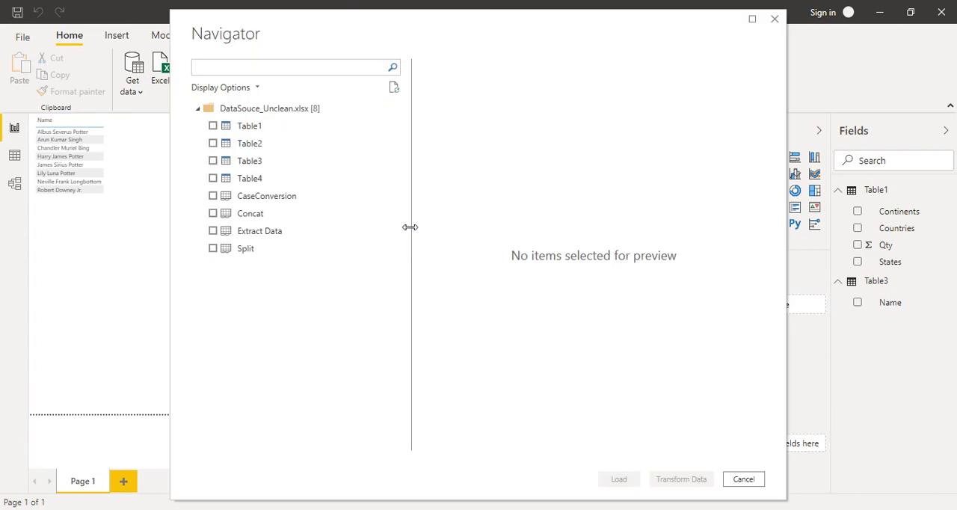
pyautogui.click(259, 142)
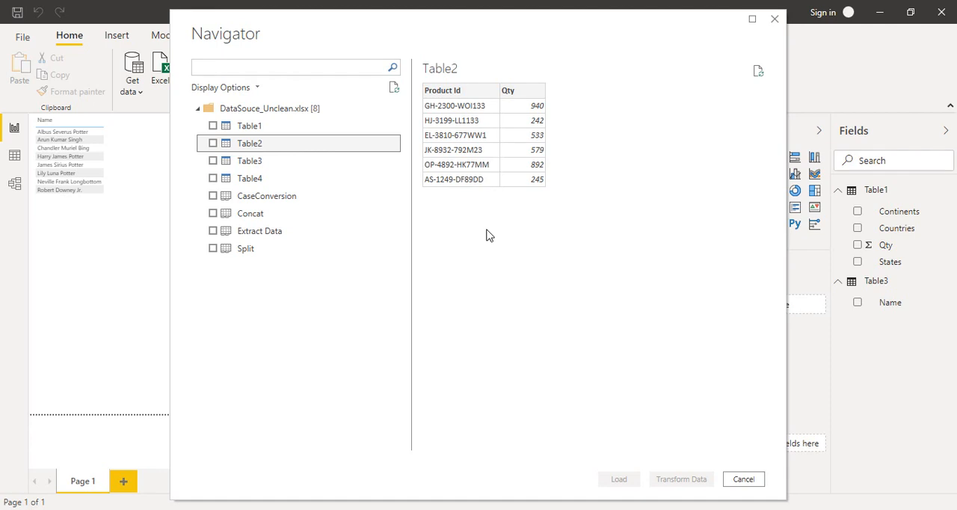
pyautogui.click(214, 146)
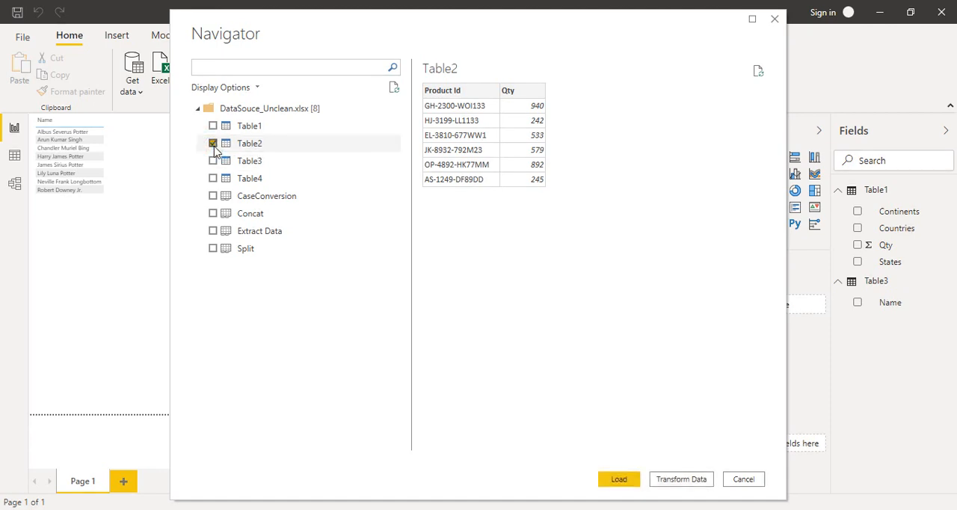
pyautogui.click(676, 486)
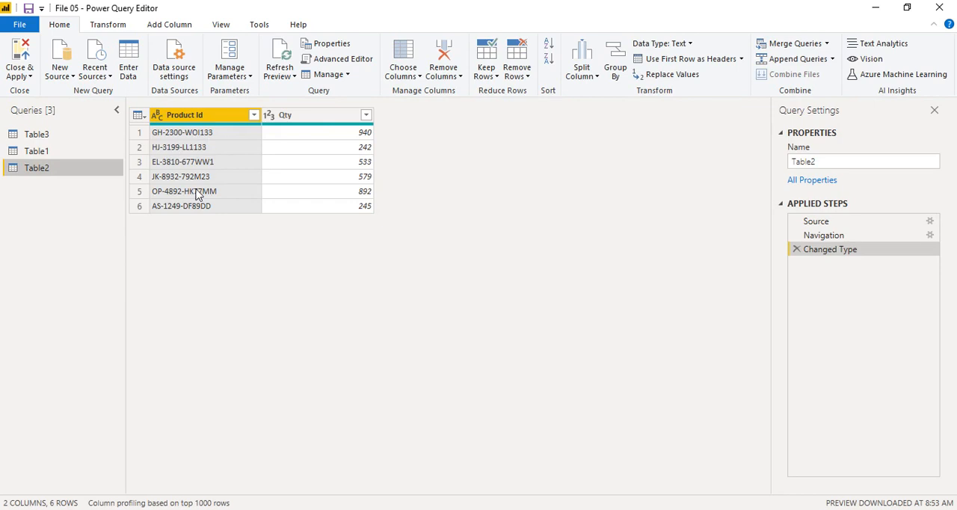
pyautogui.click(125, 31)
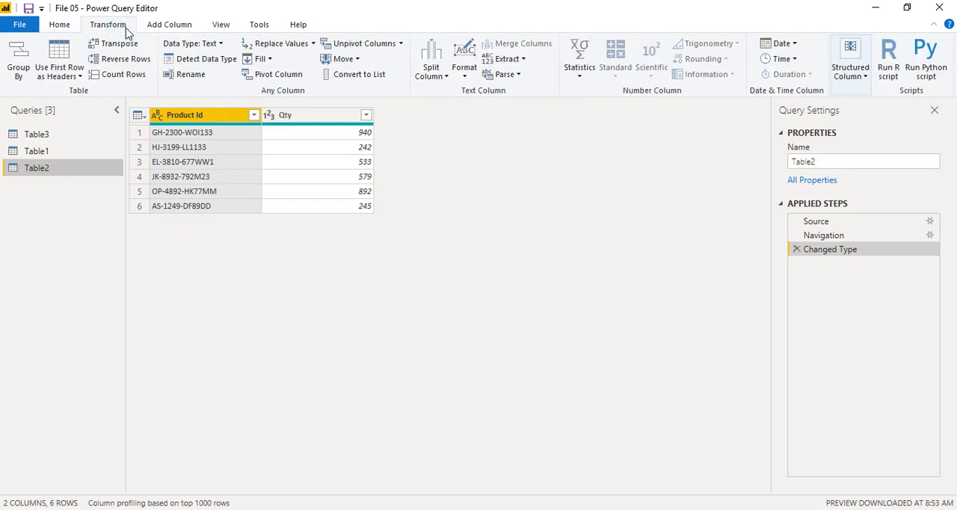
pyautogui.click(515, 61)
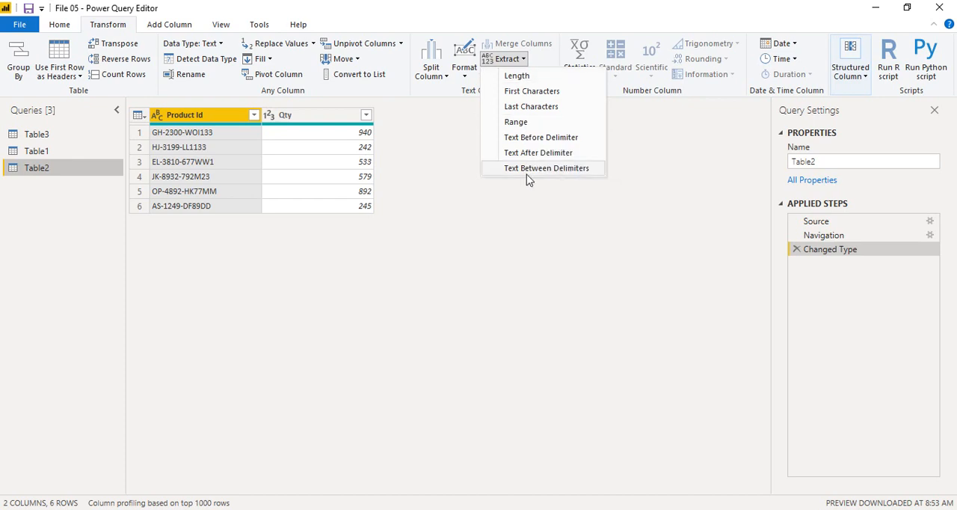
pyautogui.click(441, 163)
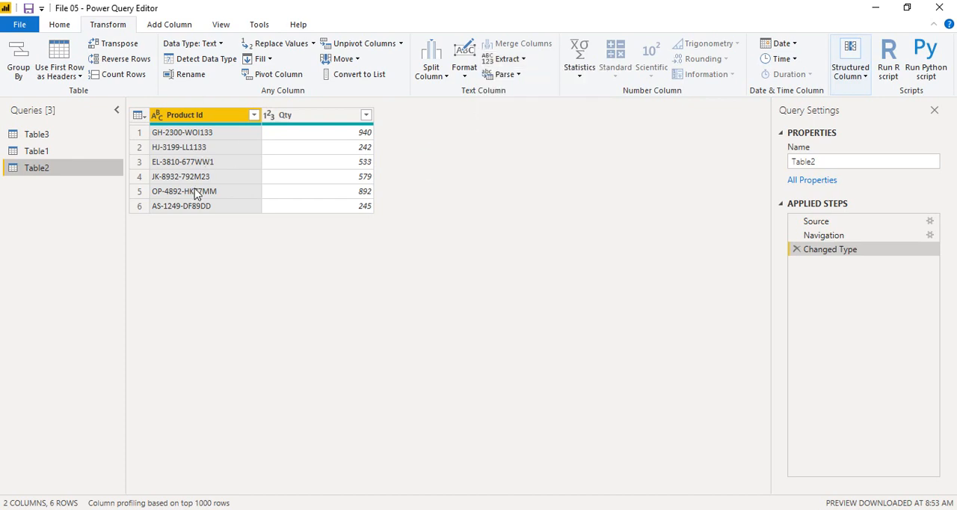
# Add a new column to Table2 containing the first 2 characters extracted from Product Id.
pyautogui.click(167, 27)
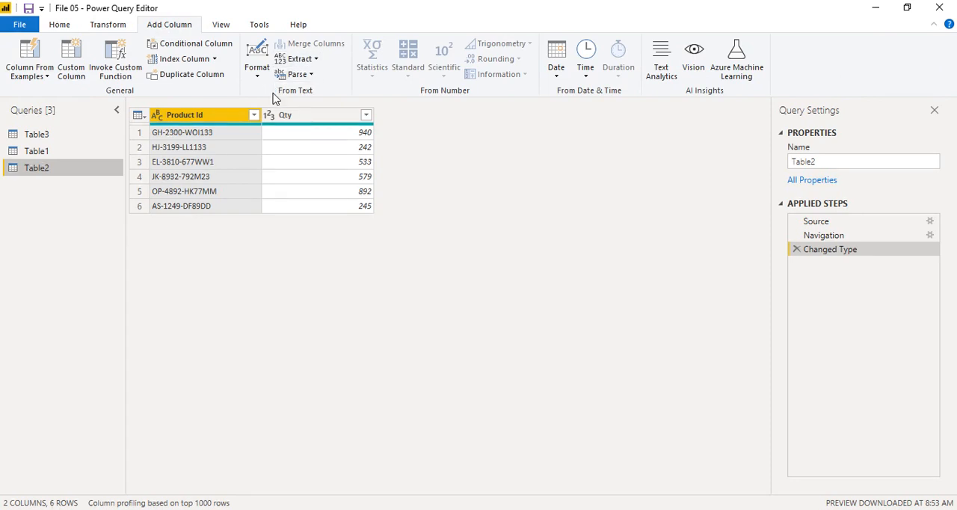
pyautogui.click(302, 58)
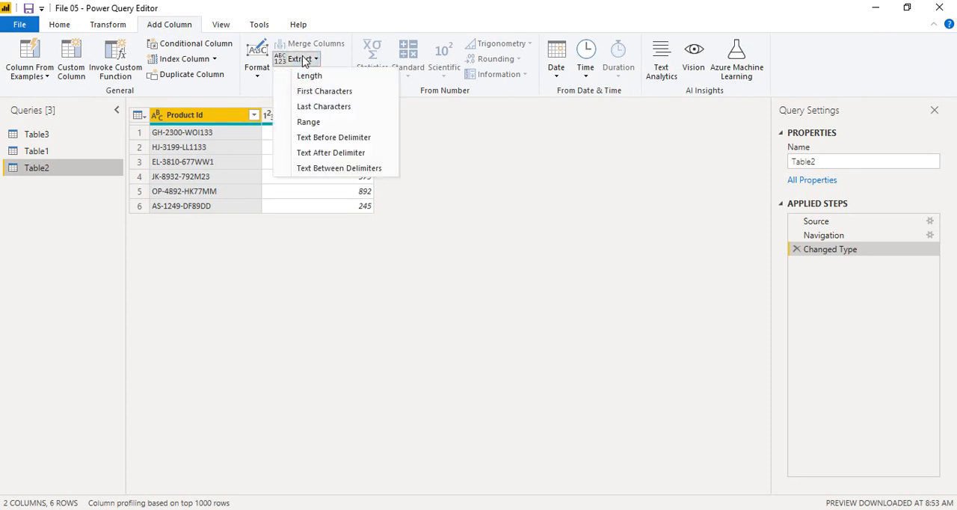
pyautogui.click(326, 92)
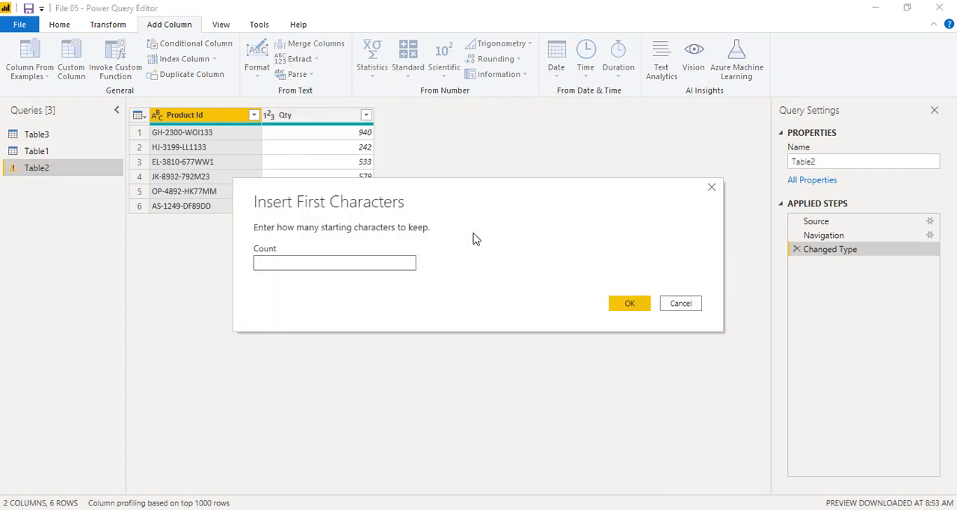
pyautogui.click(285, 266)
pyautogui.click(632, 306)
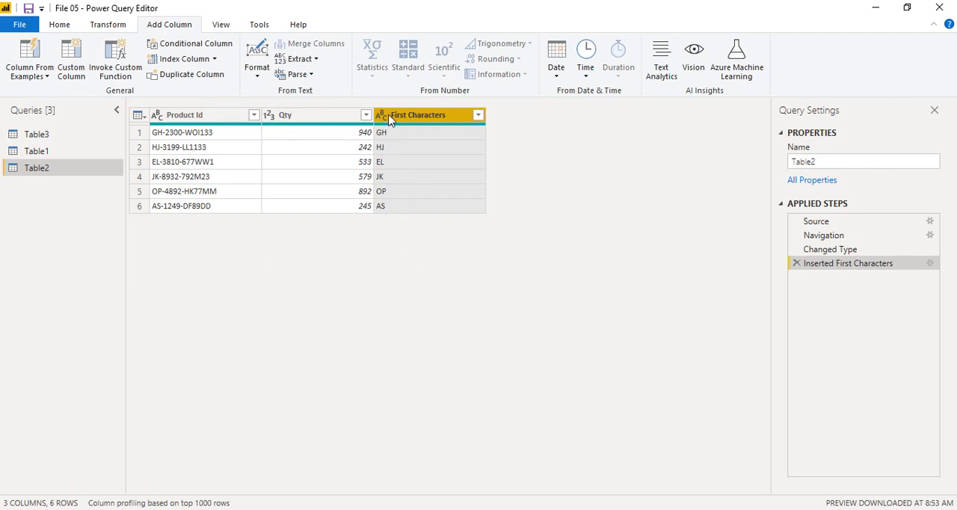
# Try to extract last characters into a new column from the First Characters column, and remove that applied step.
pyautogui.click(302, 59)
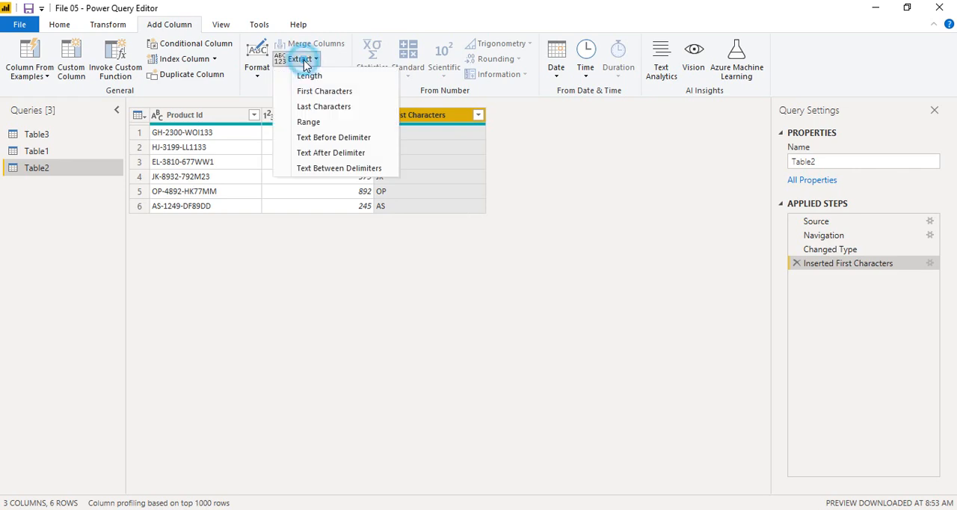
pyautogui.click(320, 108)
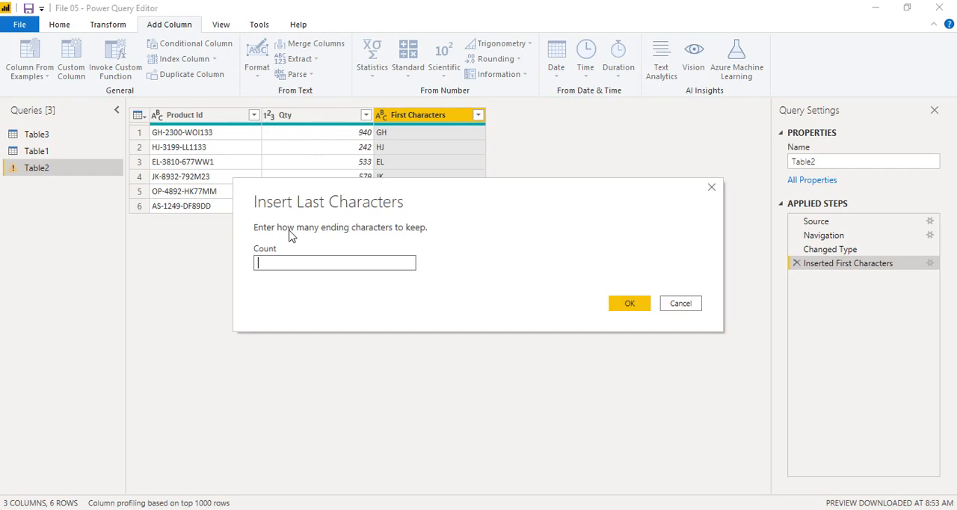
pyautogui.click(626, 304)
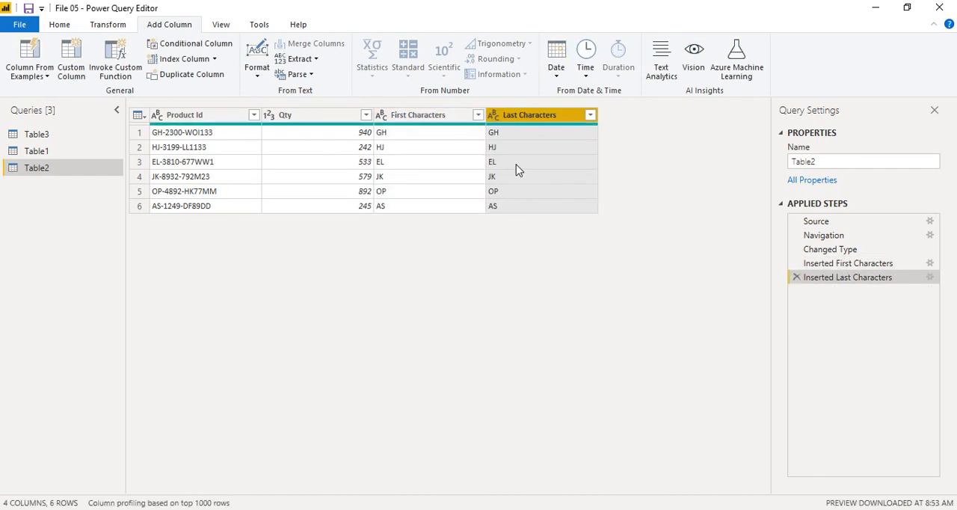
pyautogui.click(590, 116)
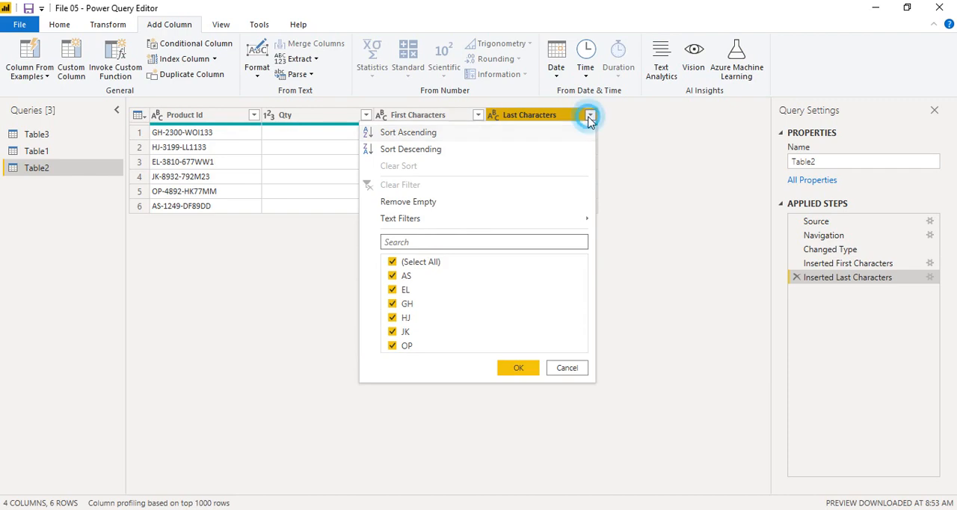
pyautogui.click(590, 116)
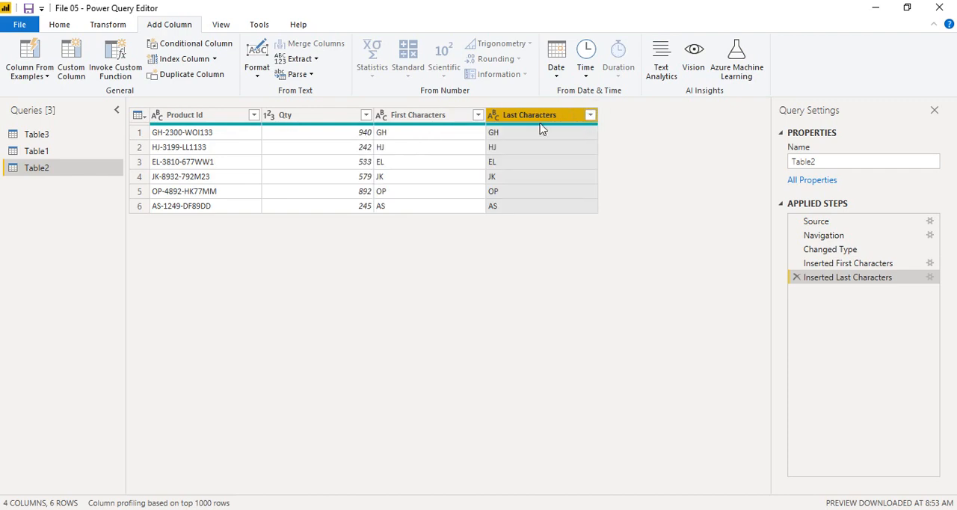
pyautogui.click(796, 278)
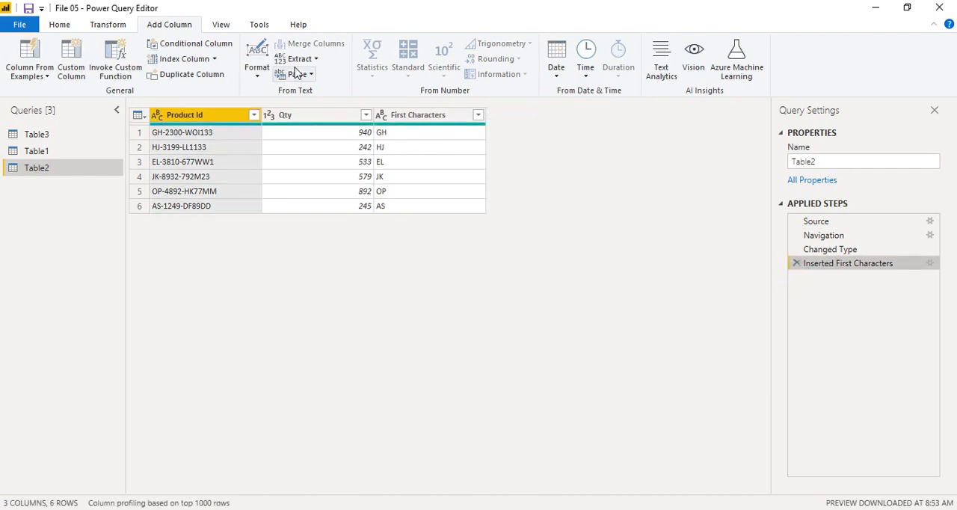
# Try to add a column with the last 2 characters of Product Id, and remove that applied step.
pyautogui.click(299, 59)
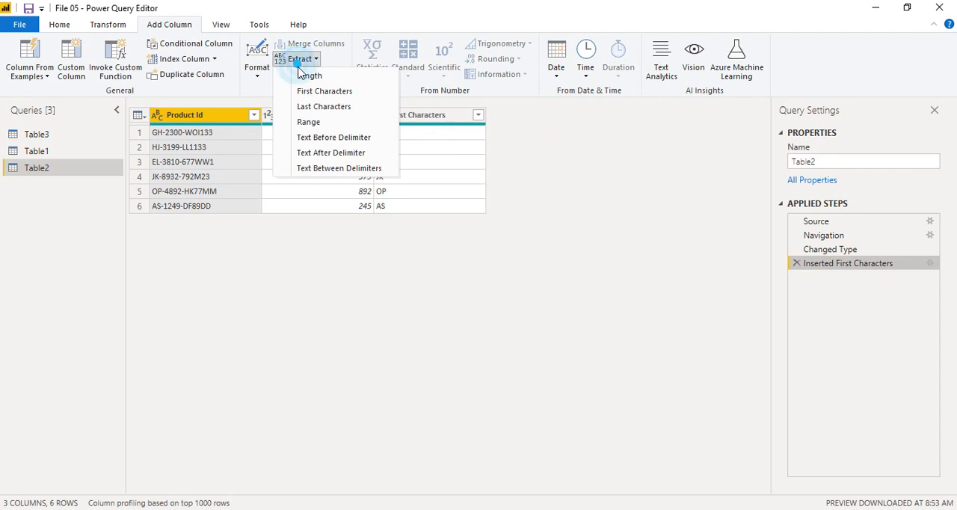
pyautogui.click(329, 106)
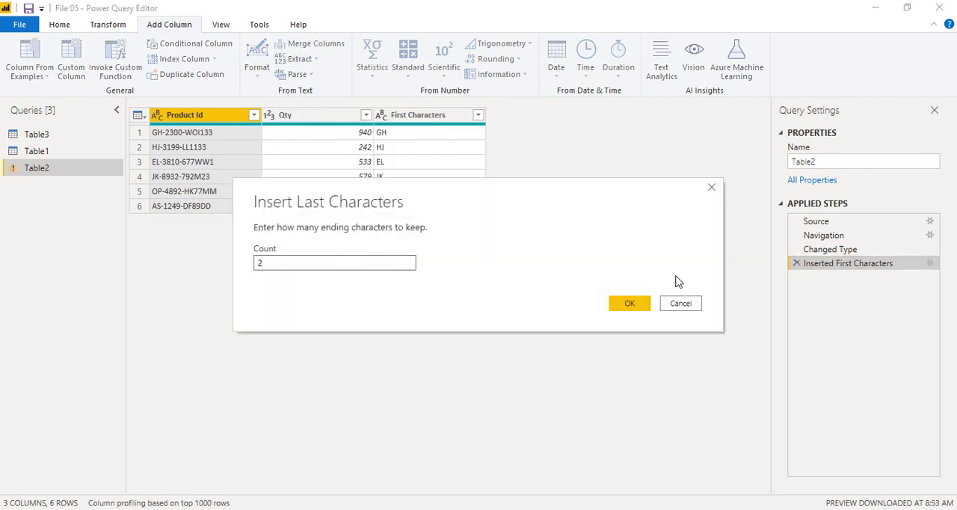
pyautogui.click(643, 305)
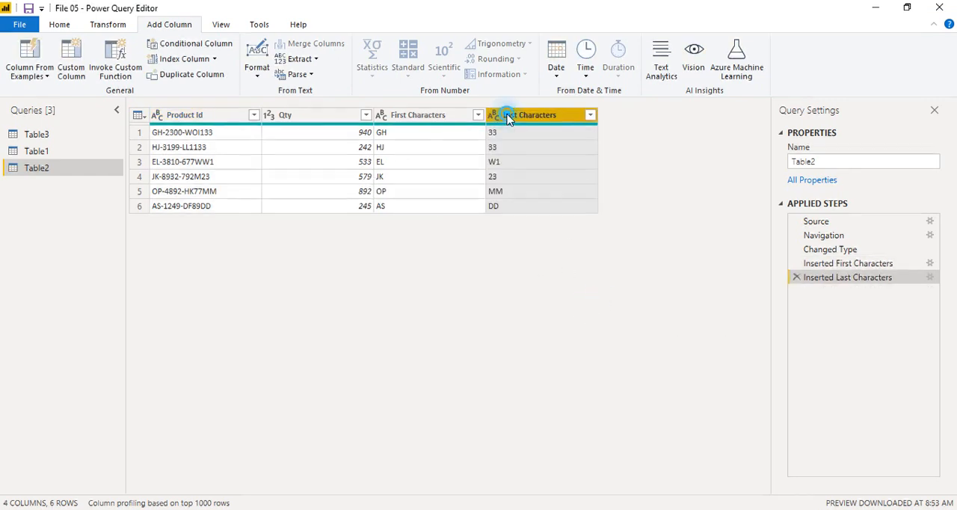
pyautogui.click(797, 278)
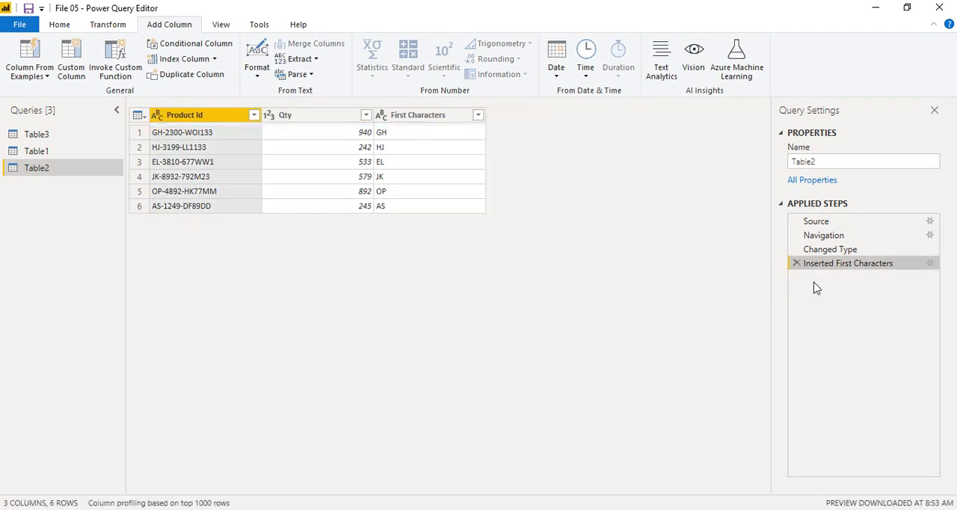
# Add a new column containing the last 6 characters extracted from Product Id.
pyautogui.click(300, 58)
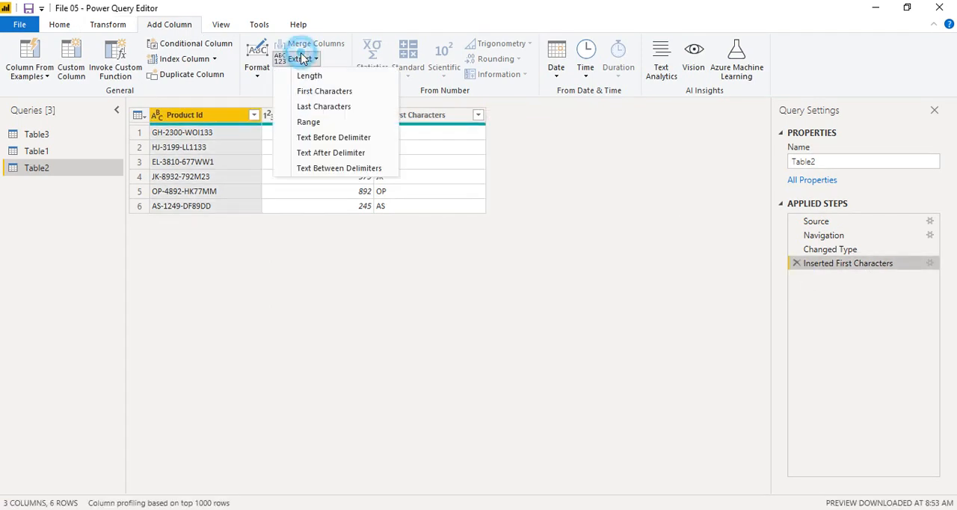
pyautogui.click(320, 107)
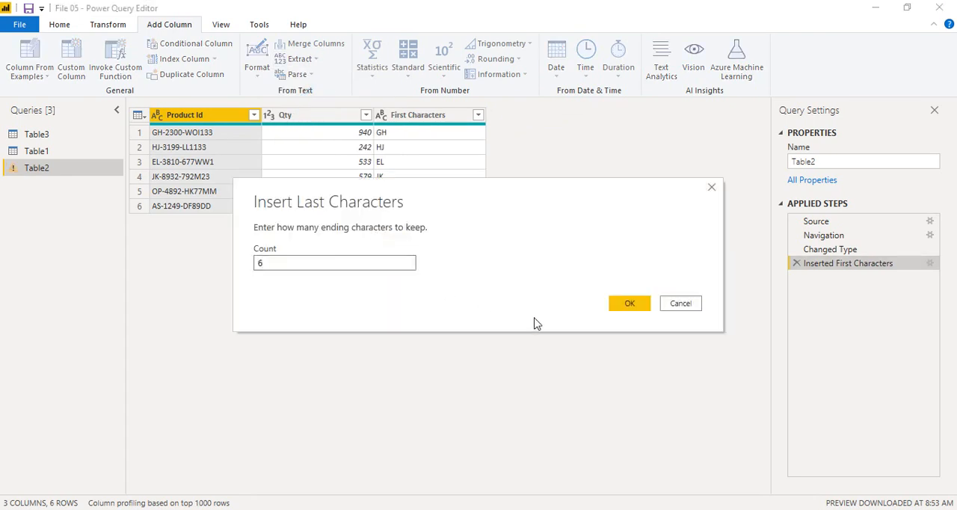
pyautogui.click(621, 307)
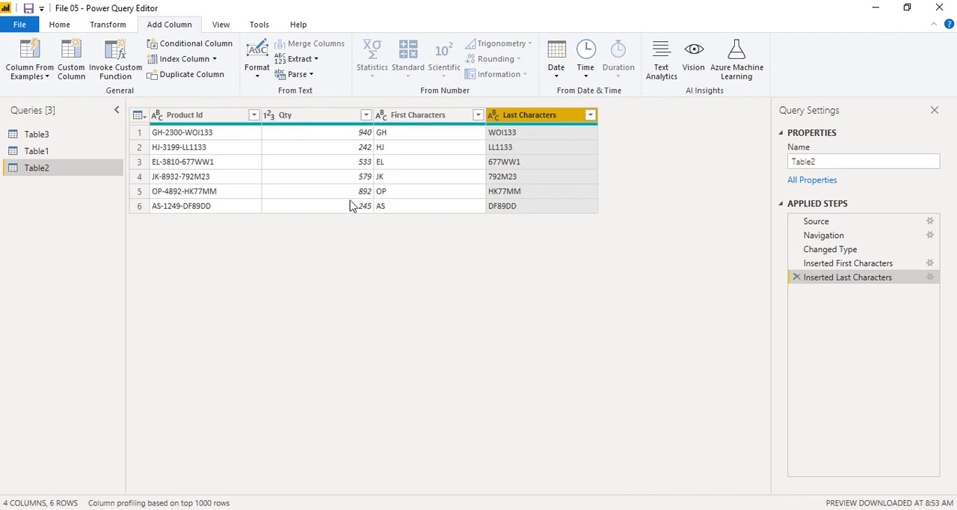
# Try to extract text between a "-" start and "-" end delimiter from the Last Characters column, and remove that applied step.
pyautogui.click(308, 63)
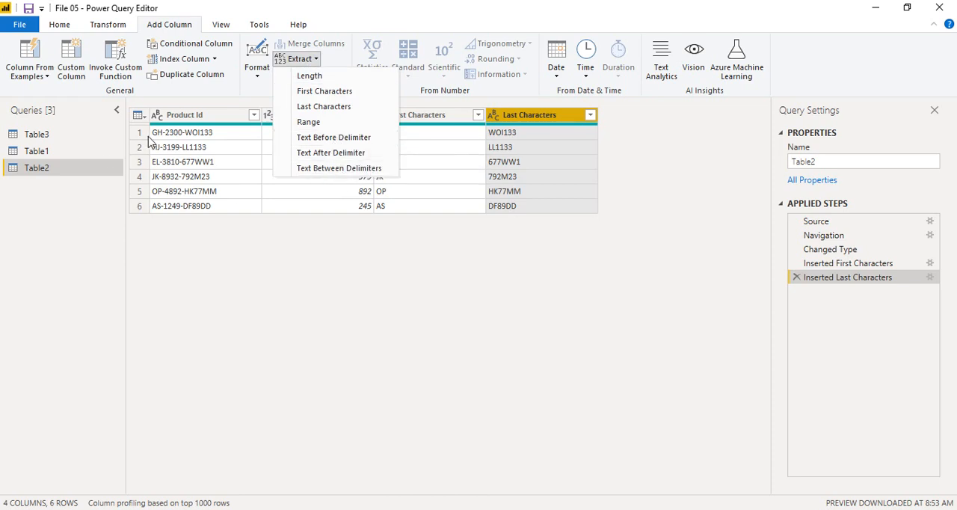
pyautogui.click(324, 169)
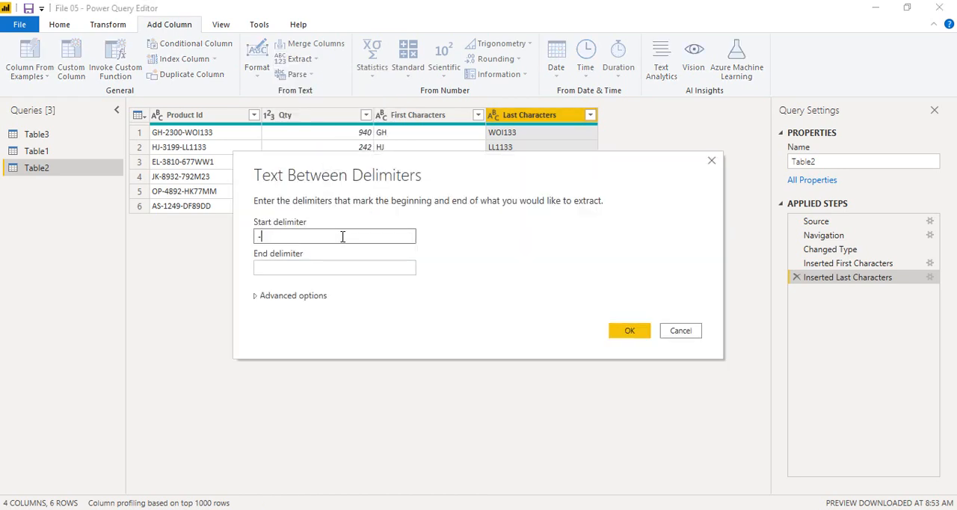
pyautogui.click(340, 269)
pyautogui.write('-')
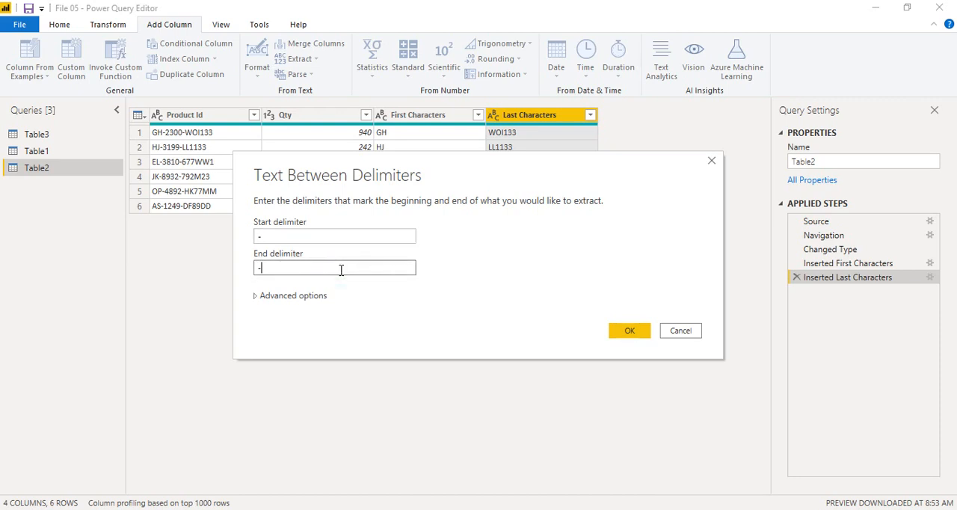
pyautogui.click(628, 331)
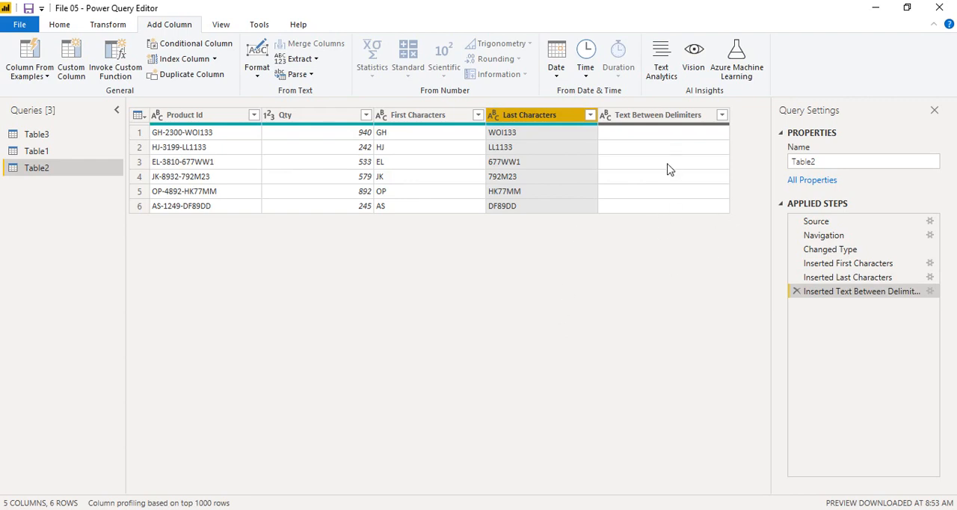
pyautogui.click(796, 291)
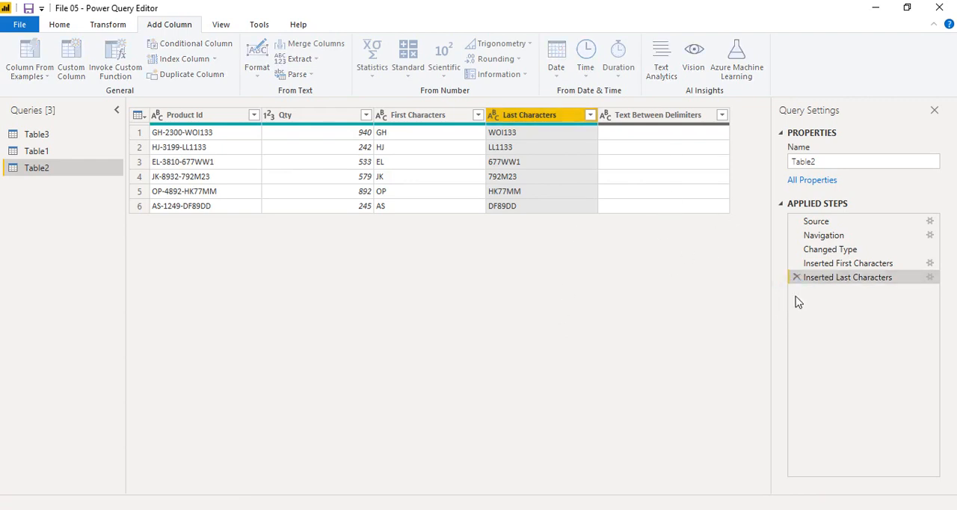
# Retry the Text Between Delimiters extraction on Last Characters with "-" for both delimiters, and delete its applied step again.
pyautogui.click(306, 59)
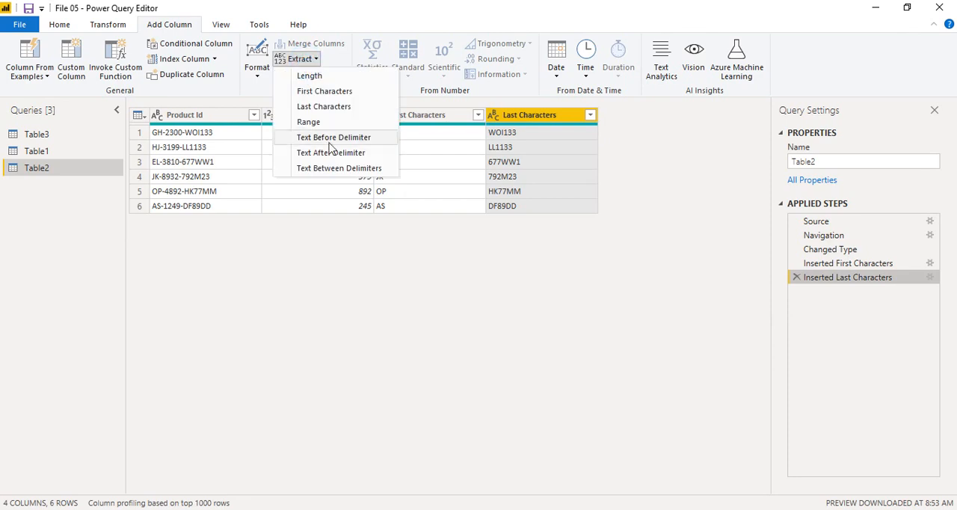
pyautogui.click(331, 166)
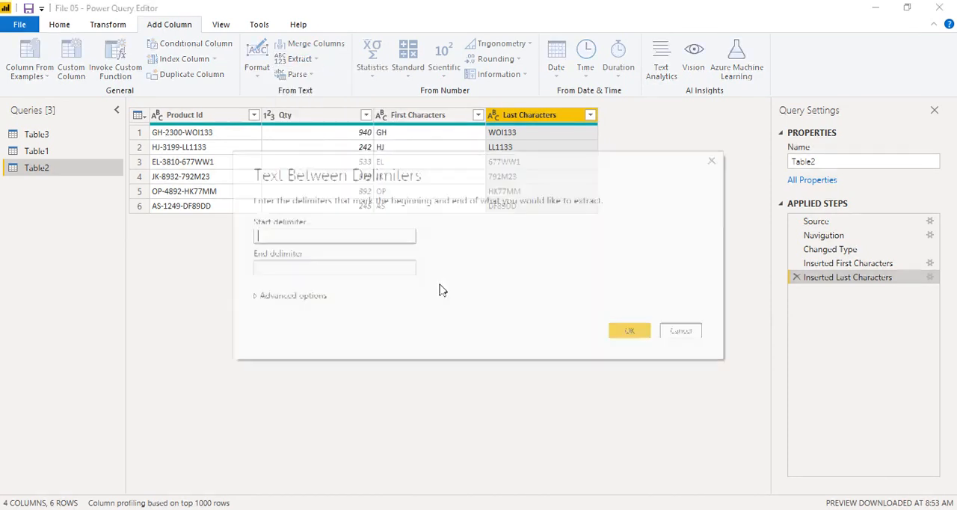
pyautogui.click(388, 268)
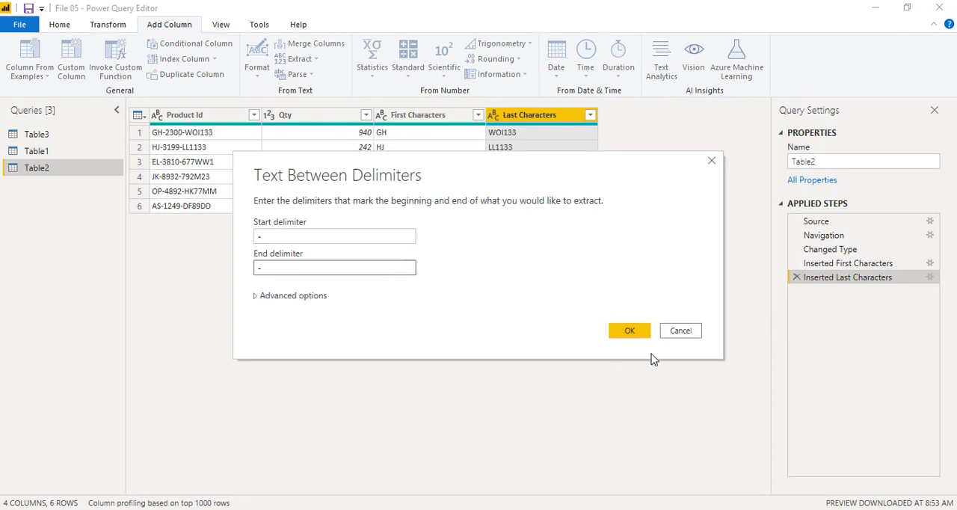
pyautogui.click(630, 332)
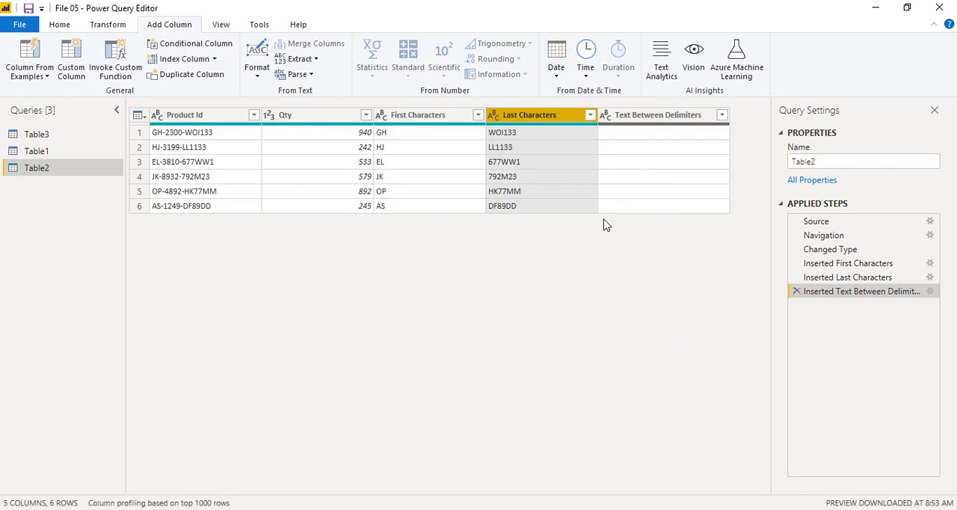
pyautogui.click(797, 291)
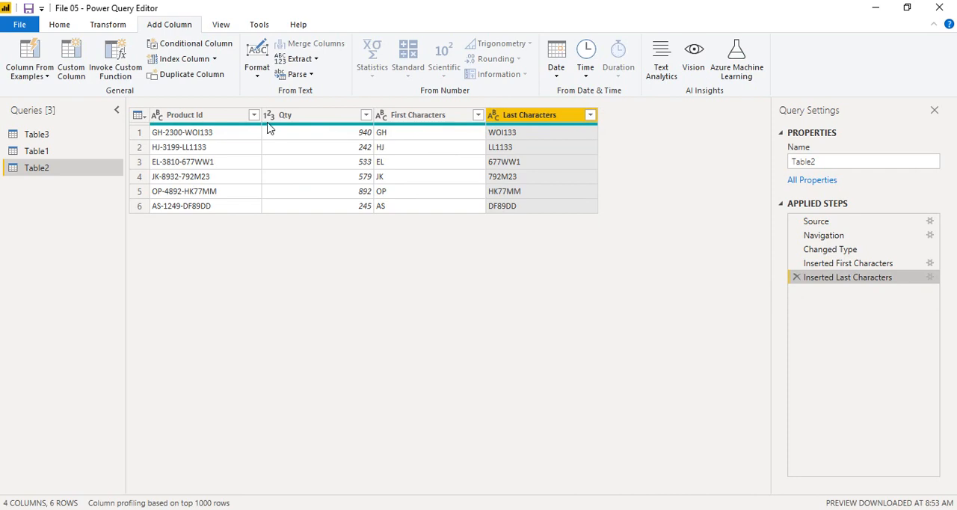
pyautogui.click(309, 59)
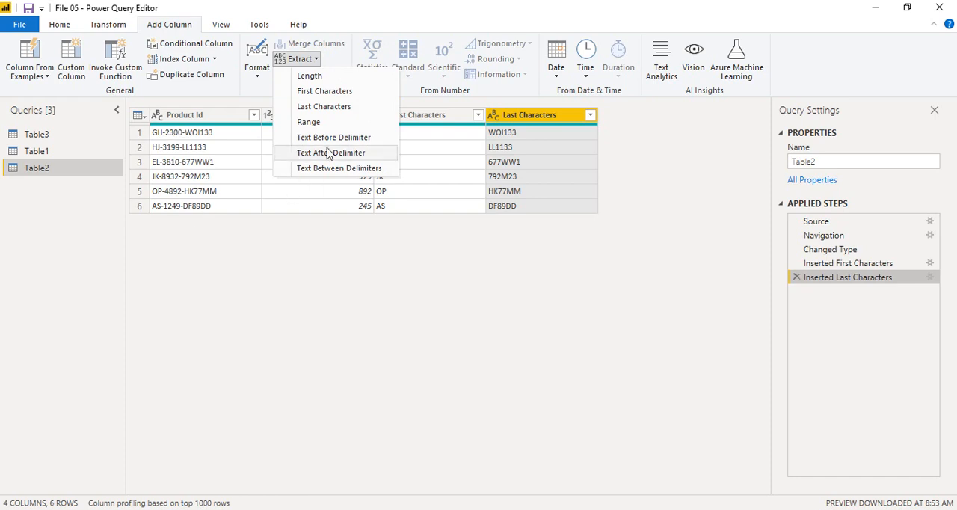
pyautogui.click(285, 305)
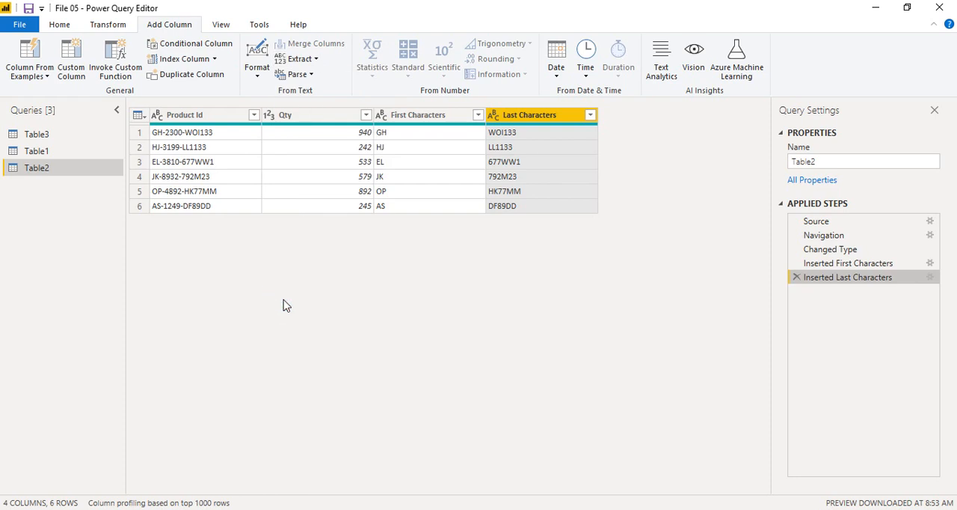
# Close the query editor without applying the pending changes.
pyautogui.click(61, 24)
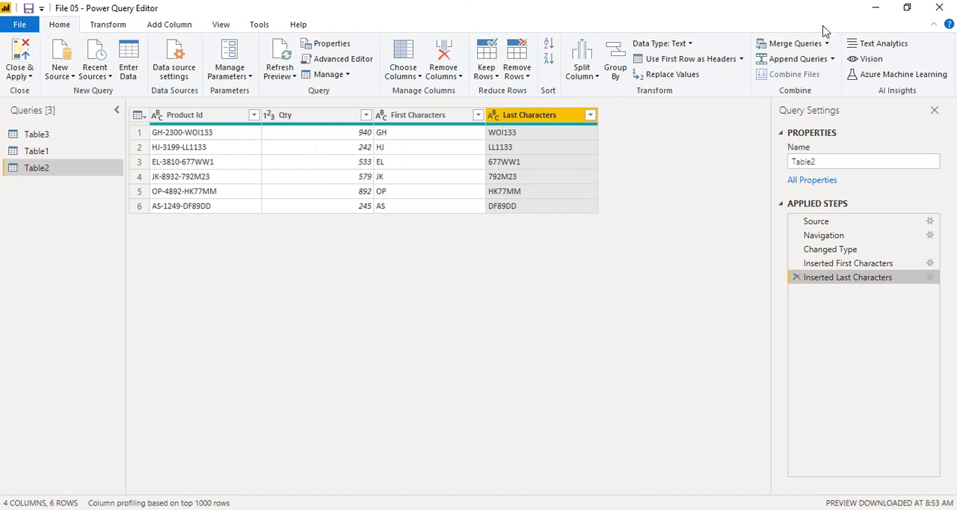
pyautogui.click(939, 7)
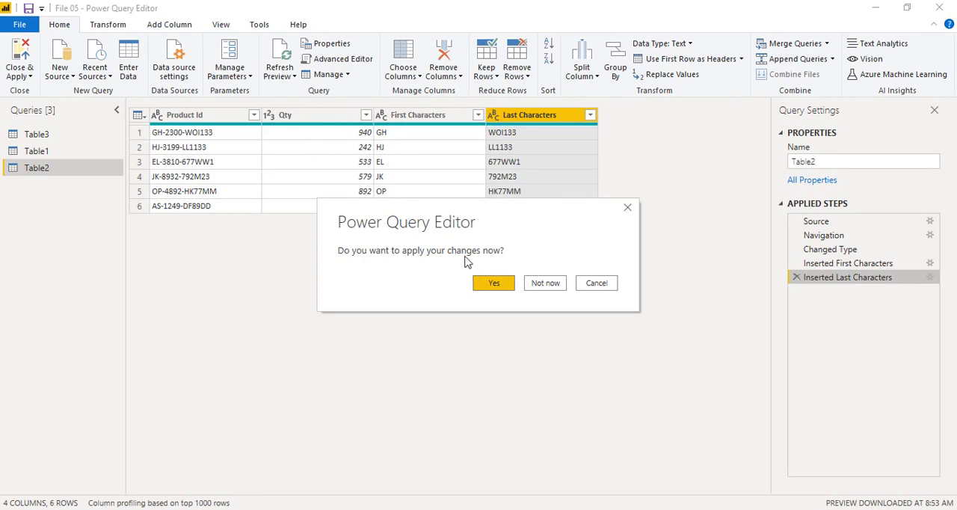
pyautogui.click(545, 284)
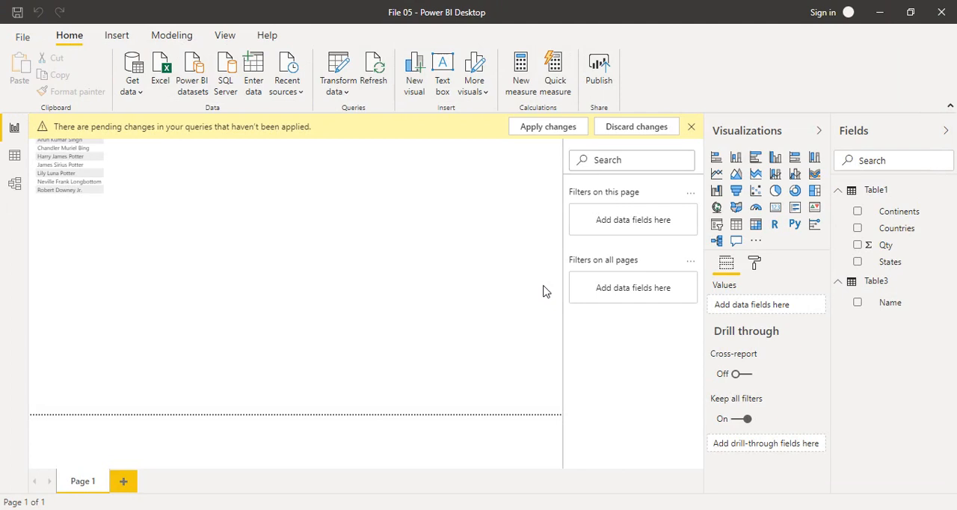
# Bring Table4 from the recently used DataSouce_Unclean.xlsx workbook into the Power Query Editor for transformation.
pyautogui.click(290, 79)
pyautogui.click(323, 148)
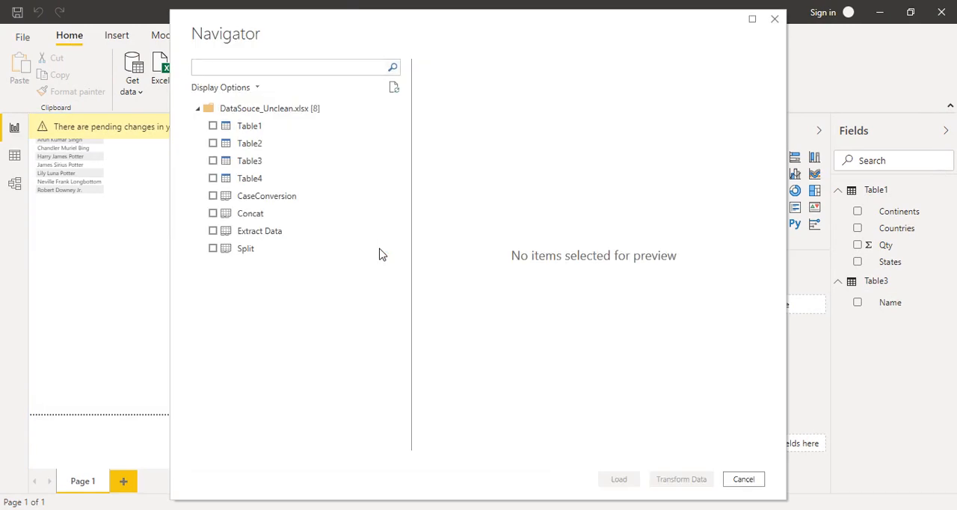
pyautogui.click(267, 178)
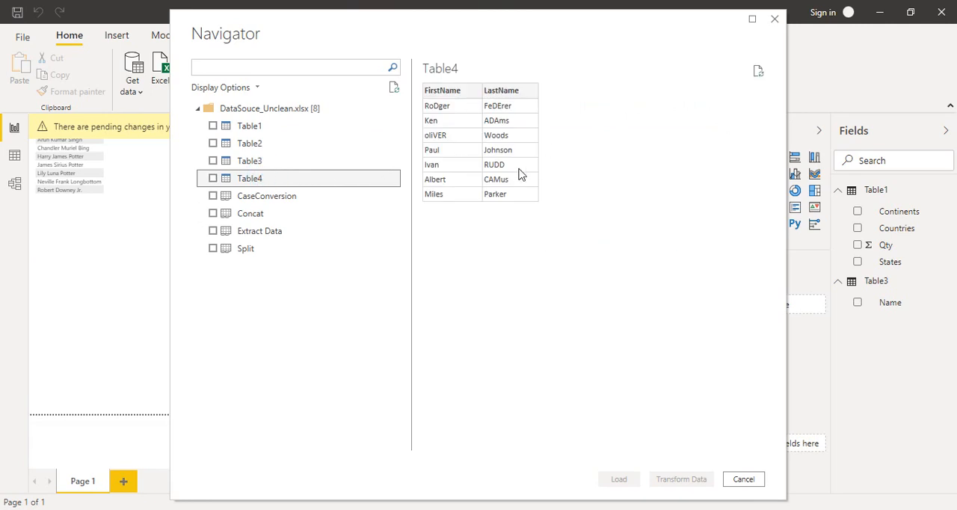
pyautogui.click(212, 178)
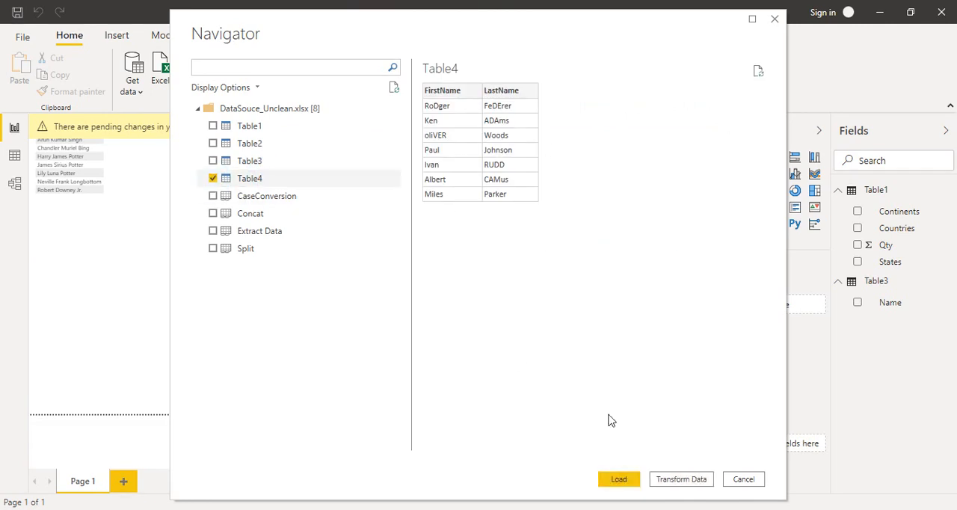
pyautogui.click(679, 479)
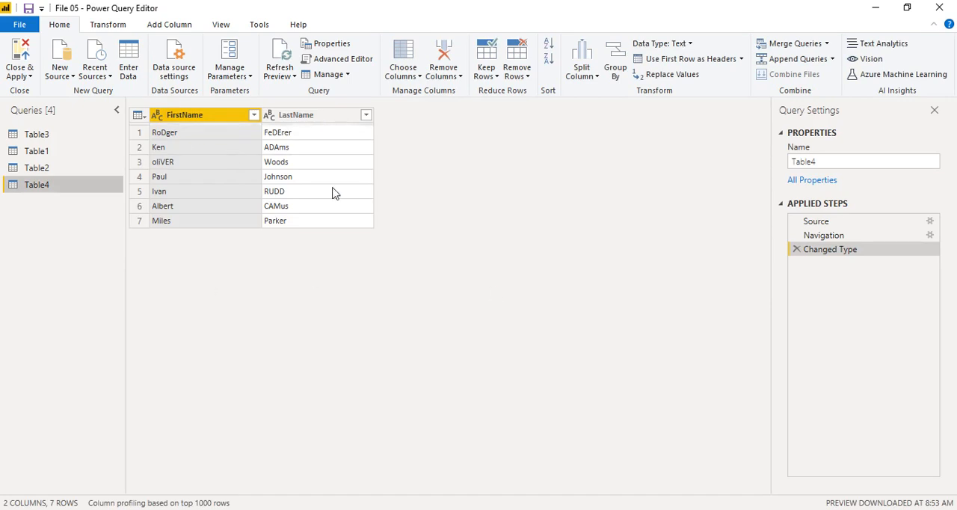
# Apply Capitalize Each Word formatting to both the FirstName and LastName columns of Table4.
pyautogui.click(307, 165)
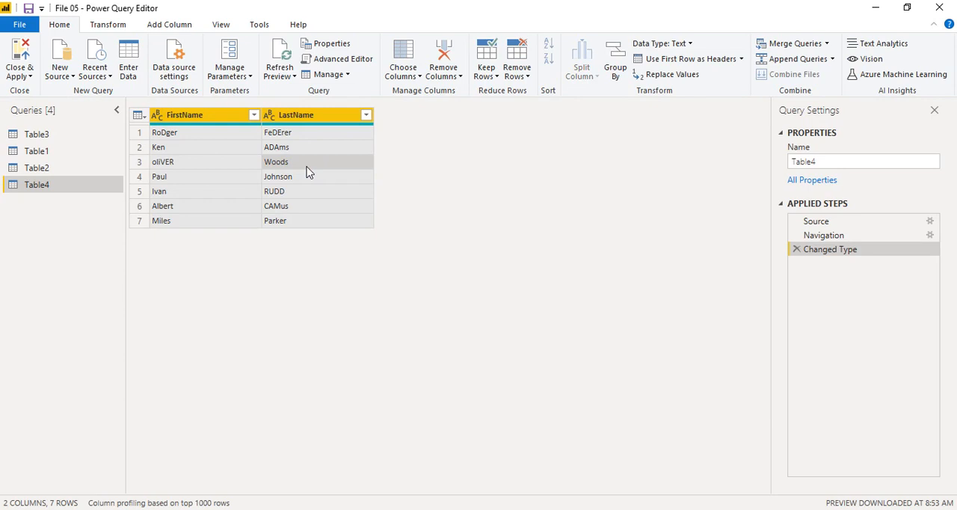
pyautogui.click(106, 26)
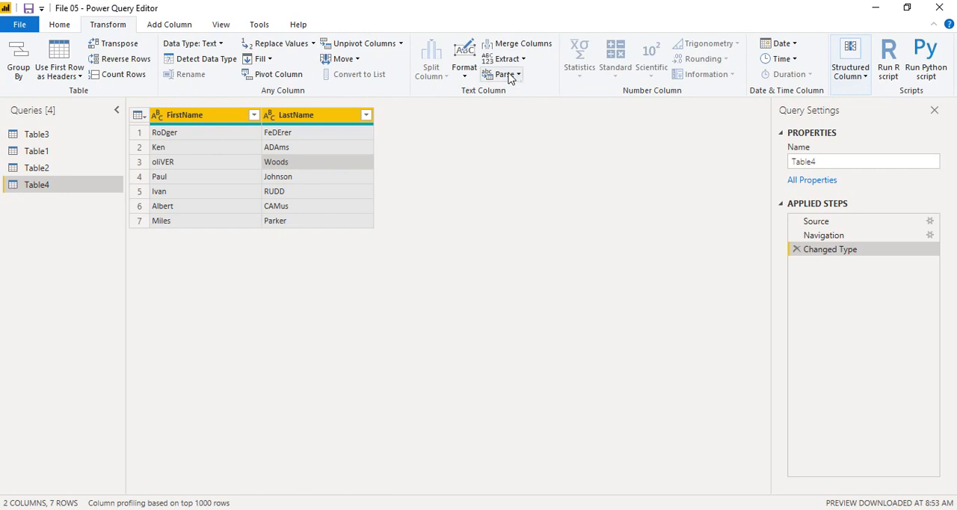
pyautogui.click(465, 72)
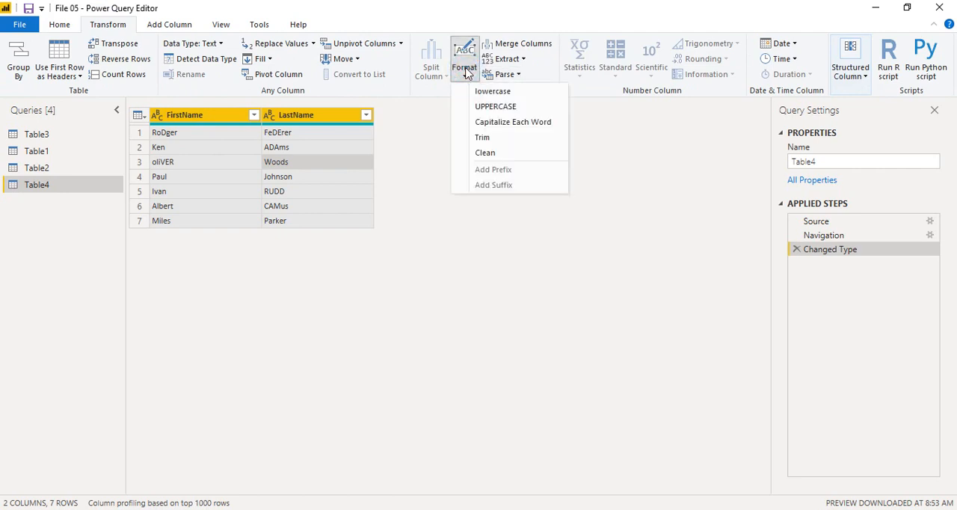
pyautogui.click(513, 122)
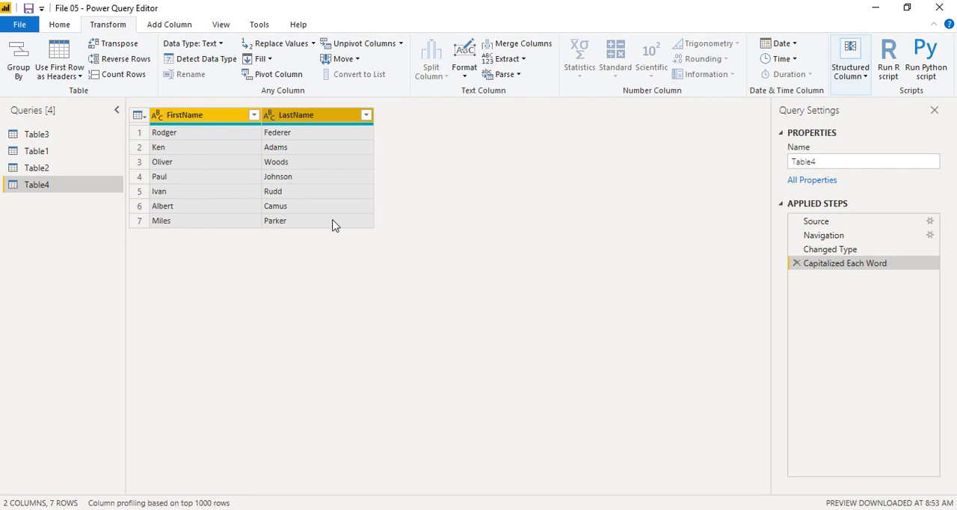
# Convert the FirstName and LastName columns to UPPERCASE, and reapply Capitalize Each Word to both.
pyautogui.click(465, 74)
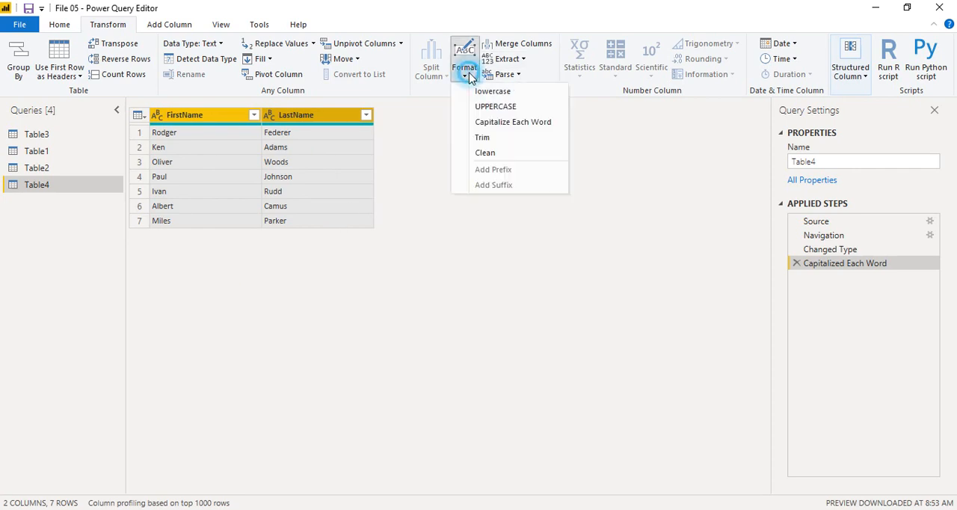
pyautogui.click(494, 106)
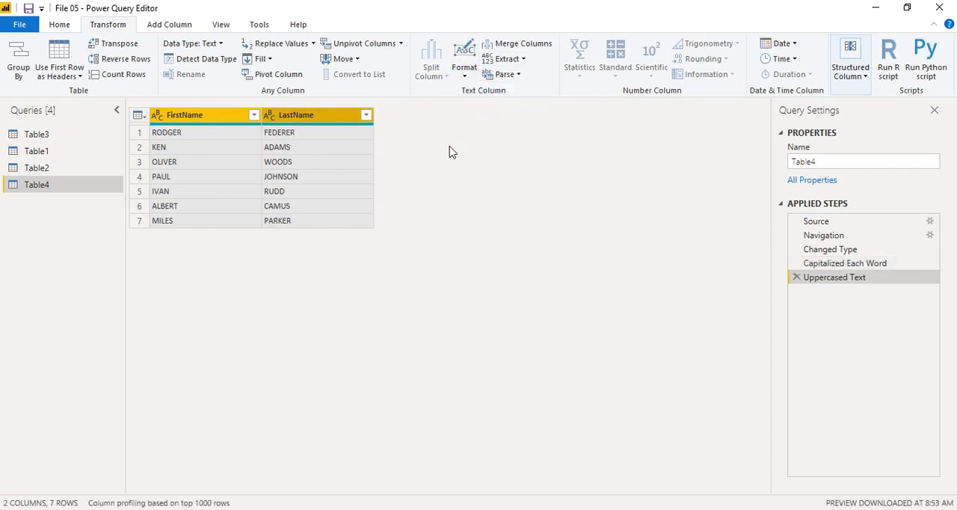
pyautogui.click(464, 74)
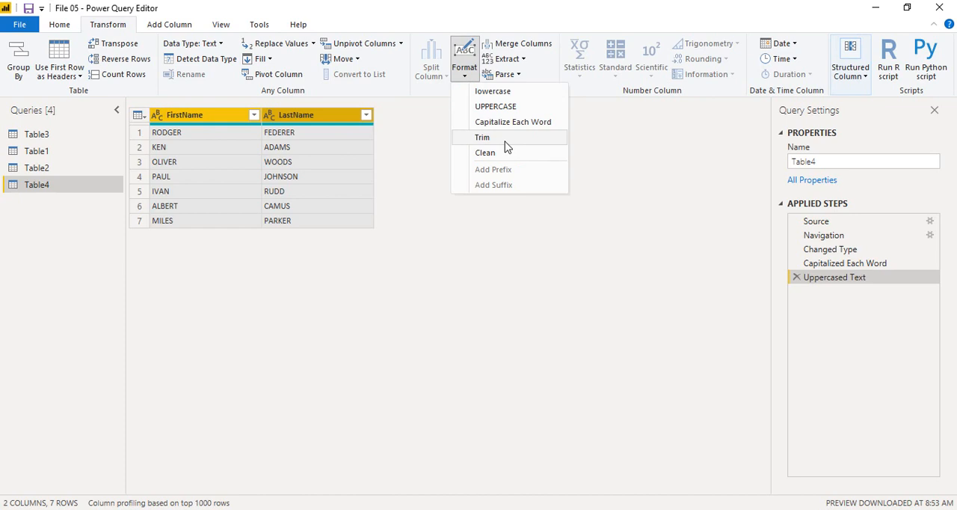
pyautogui.click(519, 122)
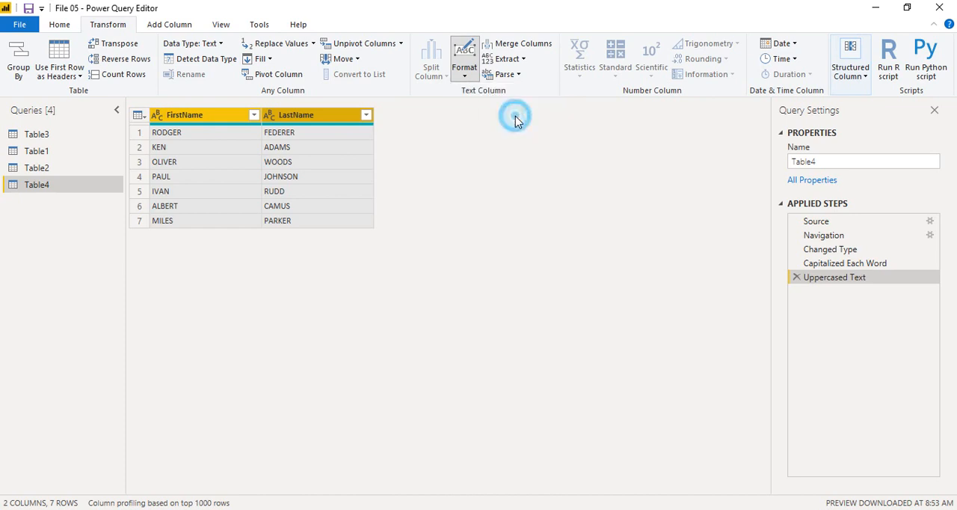